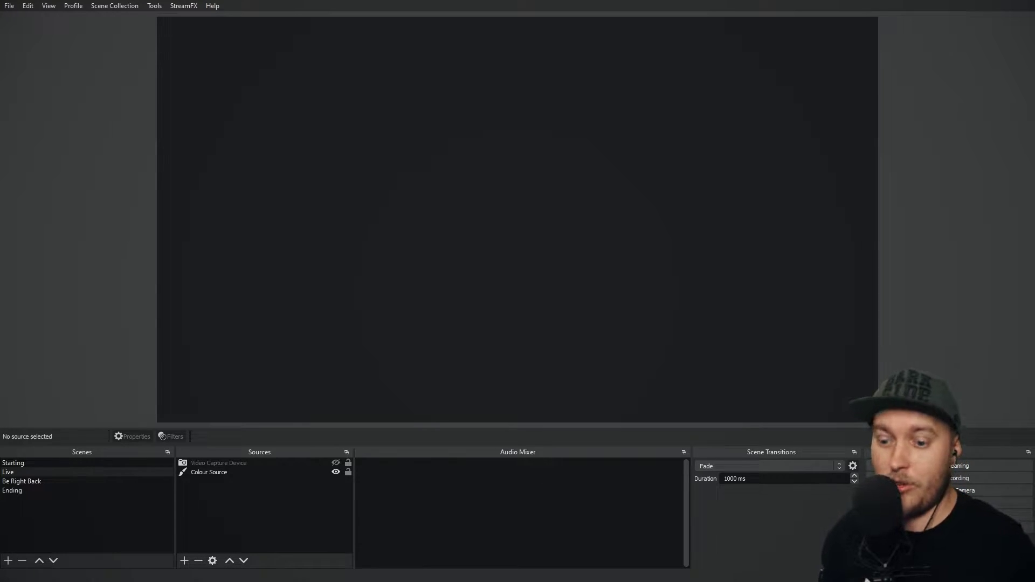
Switch to Chrome and go back from the StreamFX page to the OBS Studio Plugins category
{"action": "key", "text": "super"}
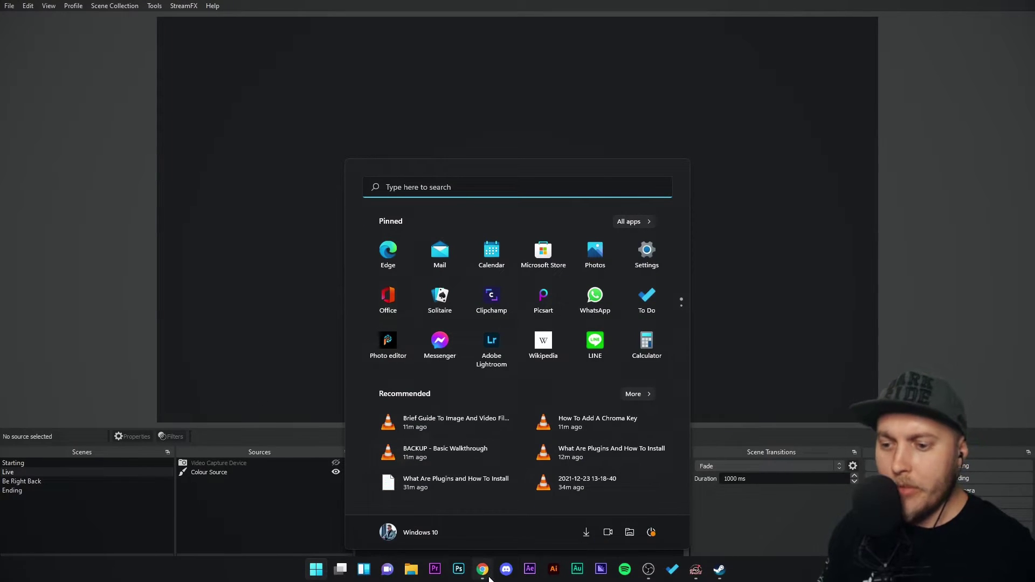
{"action": "mouse_move", "coordinate": [485, 578]}
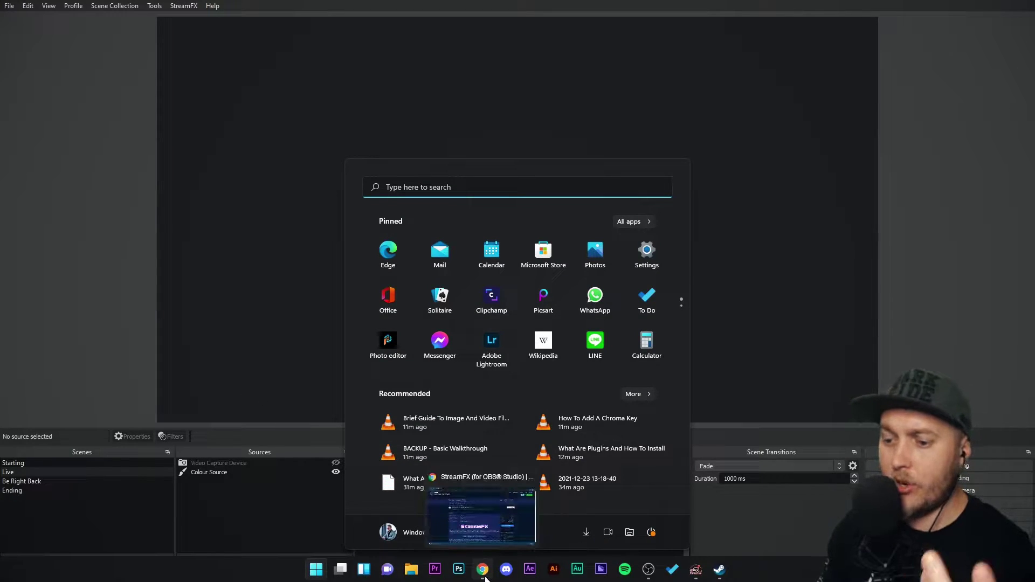
{"action": "left_click", "coordinate": [477, 527]}
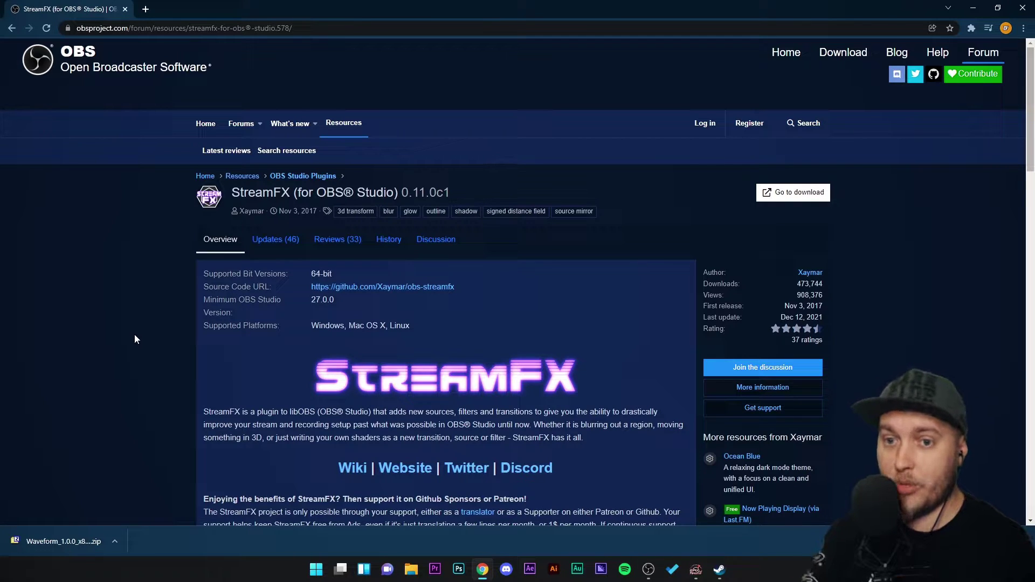
{"action": "left_click", "coordinate": [11, 28]}
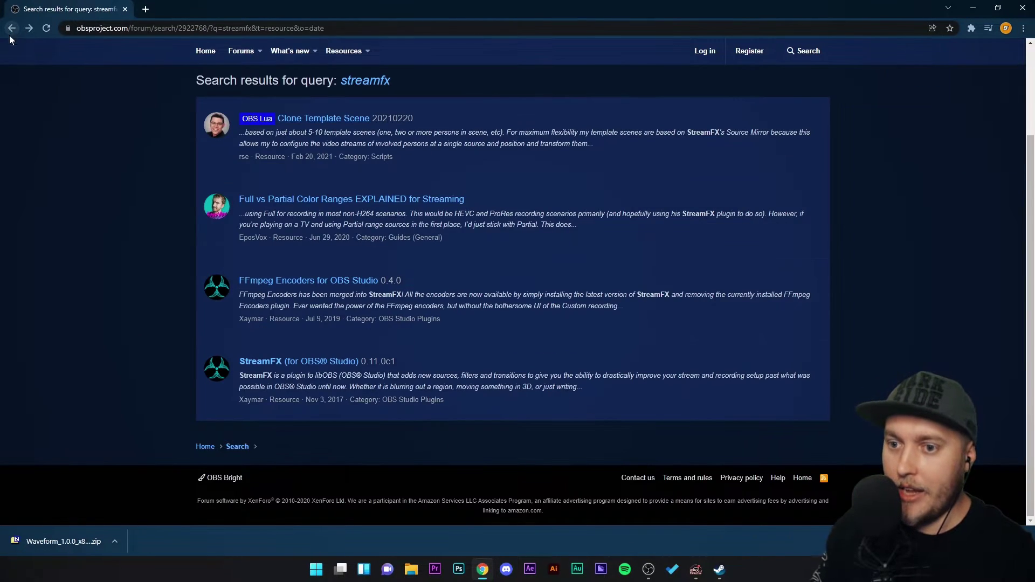
{"action": "left_click", "coordinate": [11, 28]}
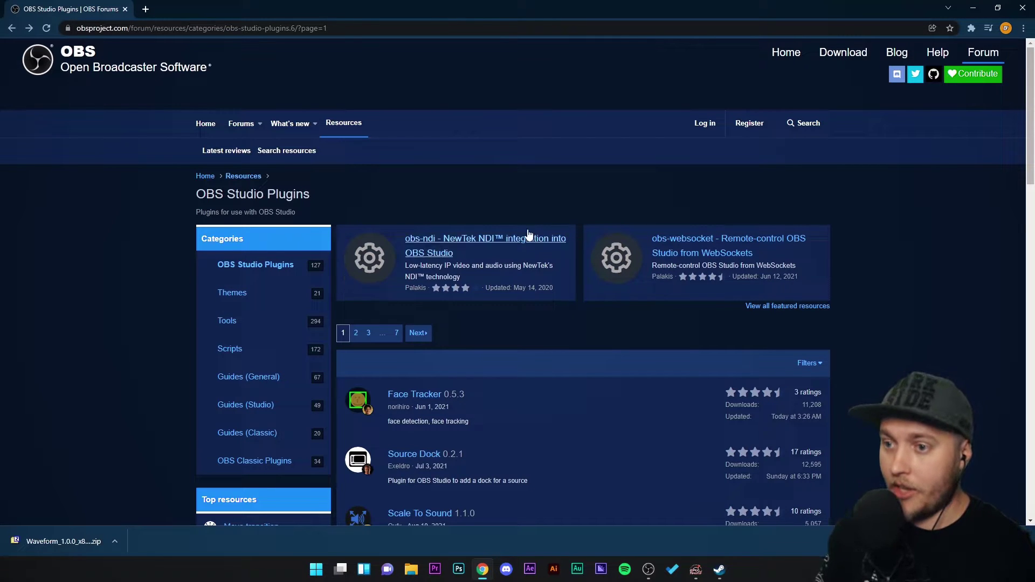
Search the forum for 'streamfx' limited to Resources
{"action": "left_click", "coordinate": [804, 125]}
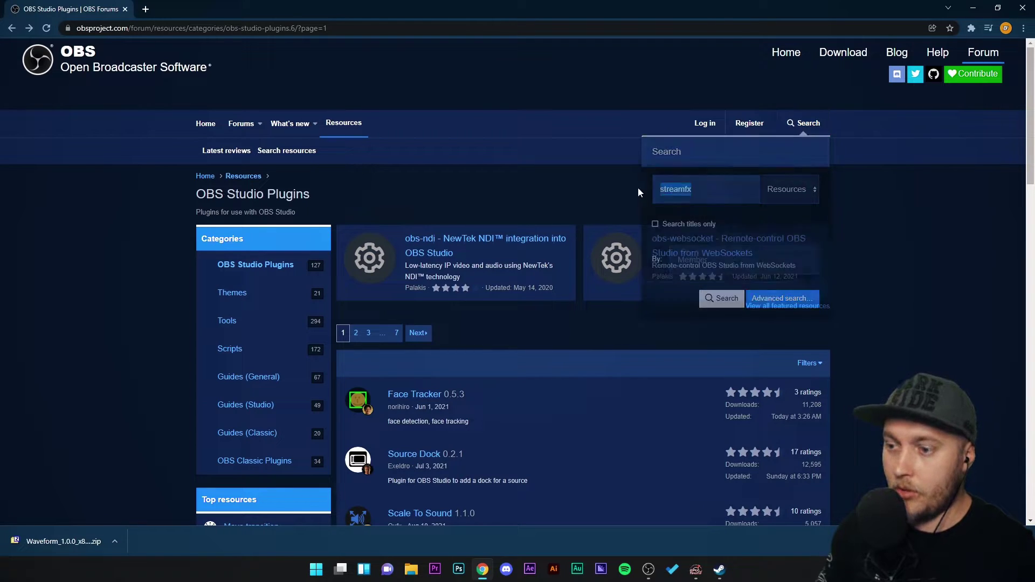
{"action": "key", "text": "Escape"}
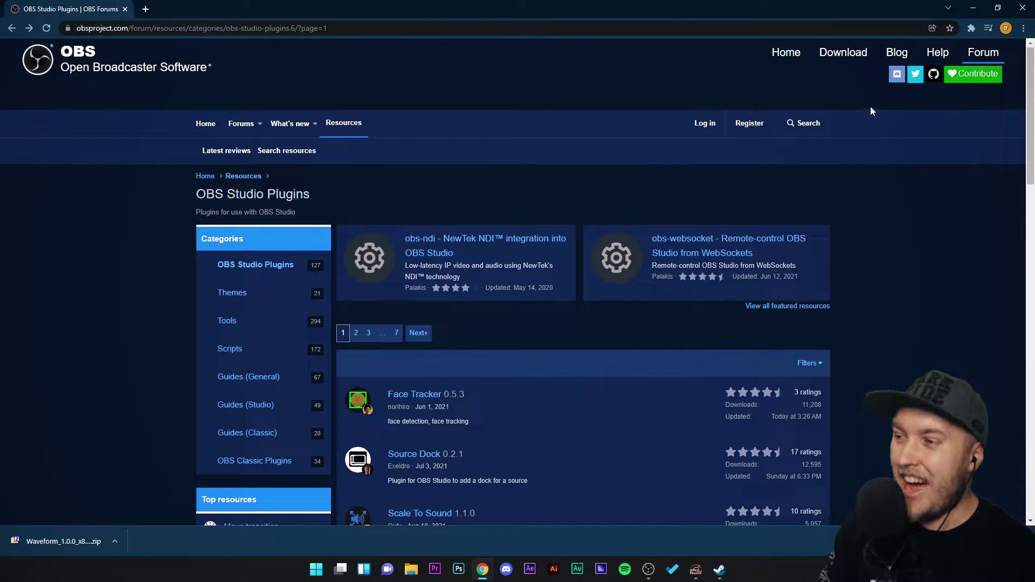
{"action": "left_click", "coordinate": [803, 124]}
{"action": "left_click", "coordinate": [806, 190]}
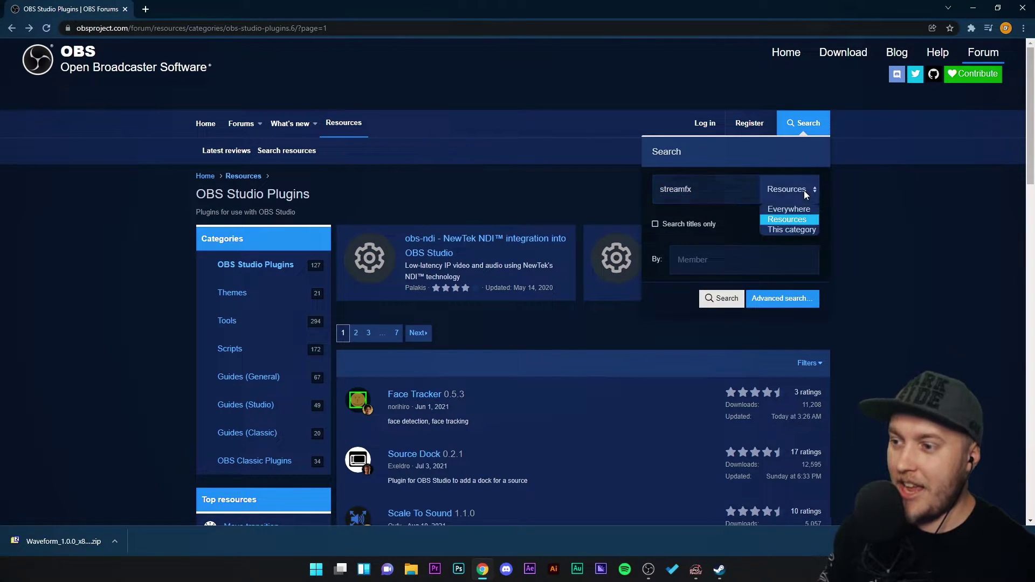
{"action": "left_click", "coordinate": [787, 220]}
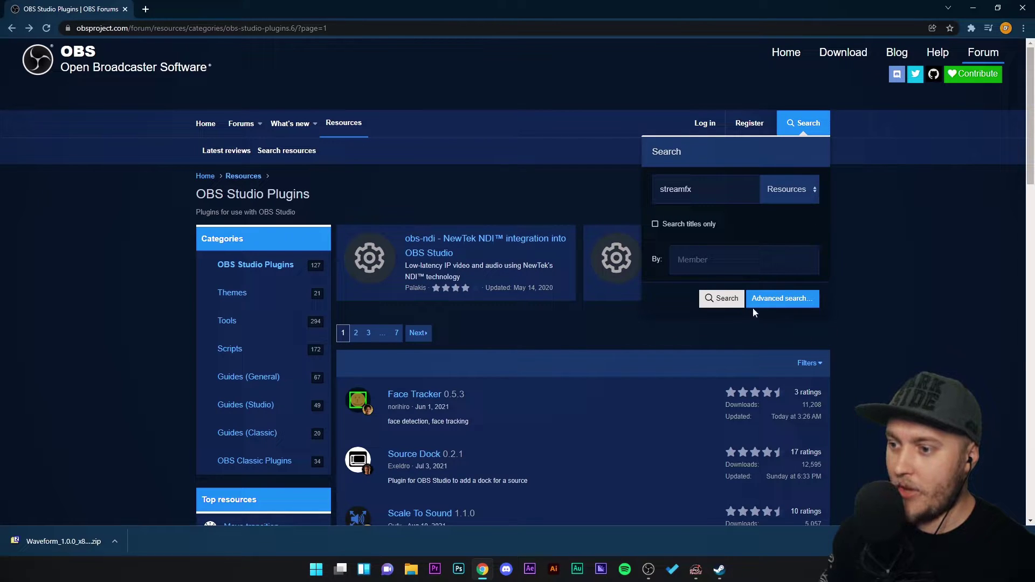
{"action": "left_click", "coordinate": [722, 298]}
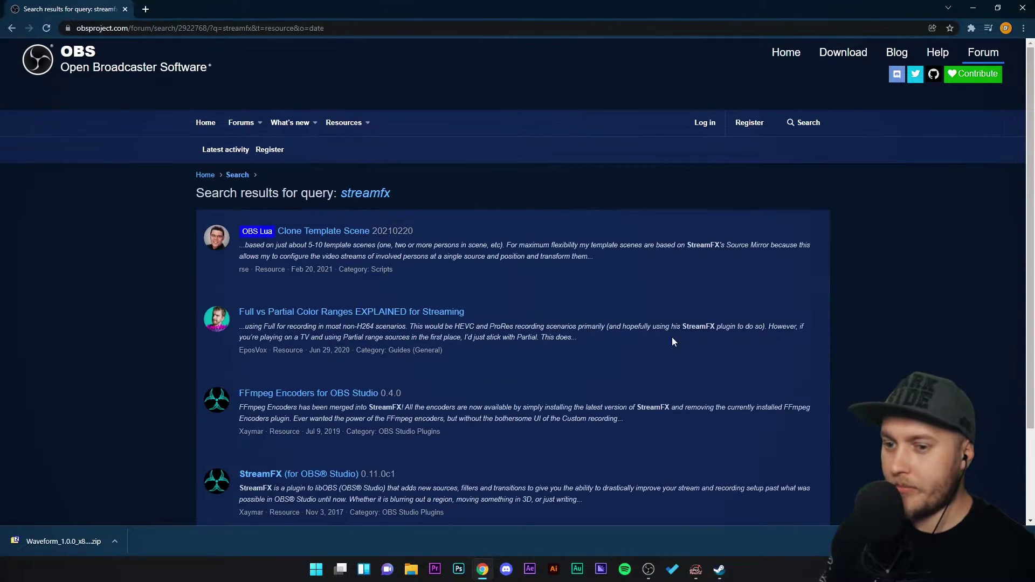
{"action": "scroll", "coordinate": [566, 337], "scroll_direction": "down", "scroll_amount": 3}
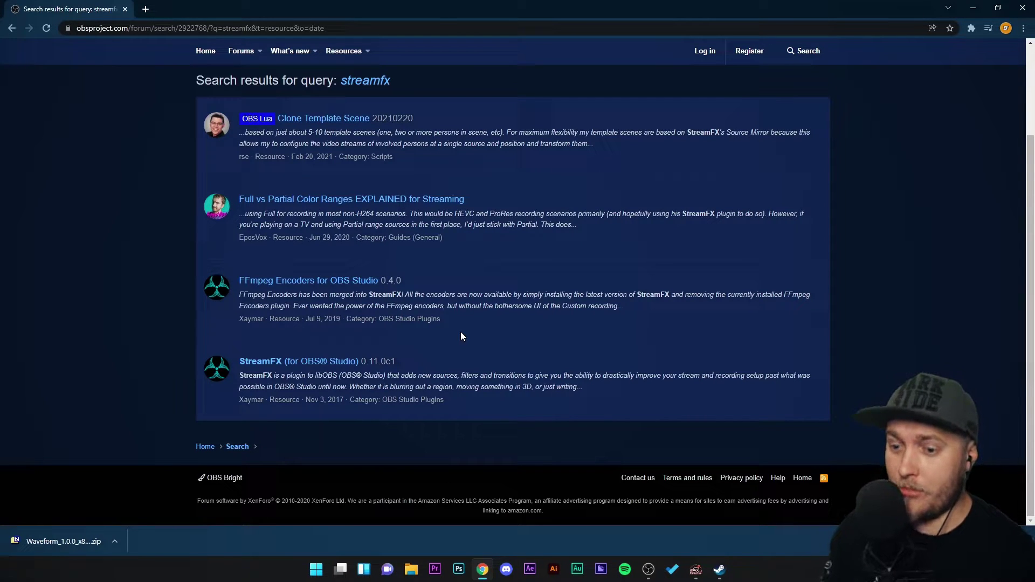
Open the StreamFX (for OBS Studio) resource page and highlight its 473,748 download count
{"action": "left_click", "coordinate": [272, 366]}
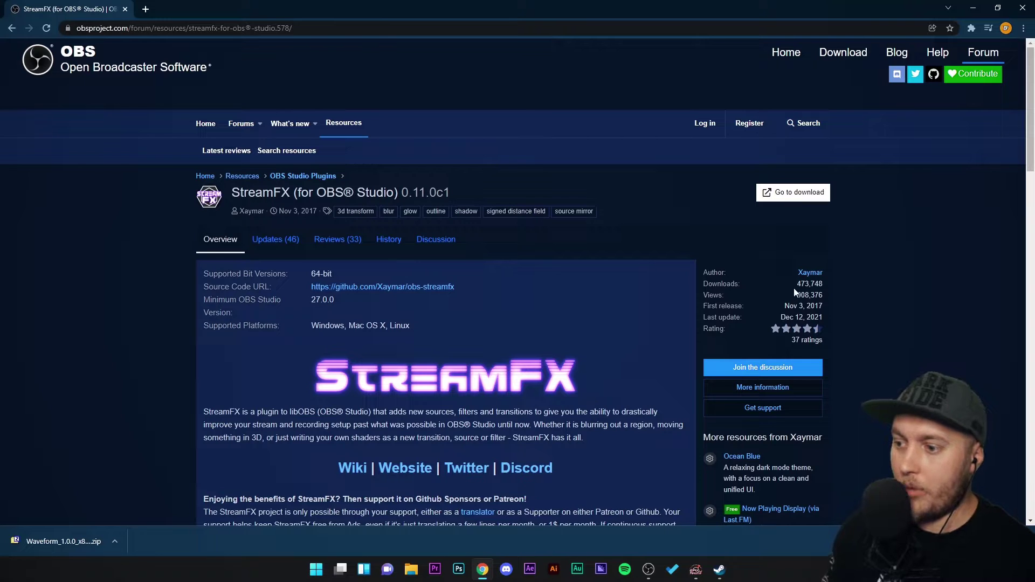
{"action": "left_click_drag", "start_coordinate": [796, 285], "coordinate": [824, 284]}
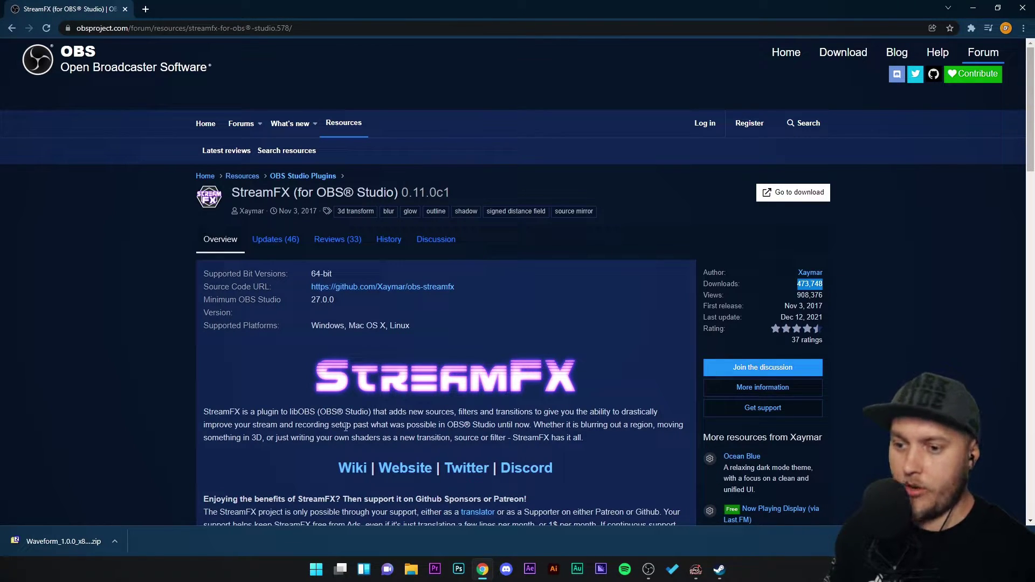
{"action": "scroll", "coordinate": [346, 426], "scroll_direction": "down", "scroll_amount": 5}
{"action": "scroll", "coordinate": [300, 211], "scroll_direction": "up", "scroll_amount": 3}
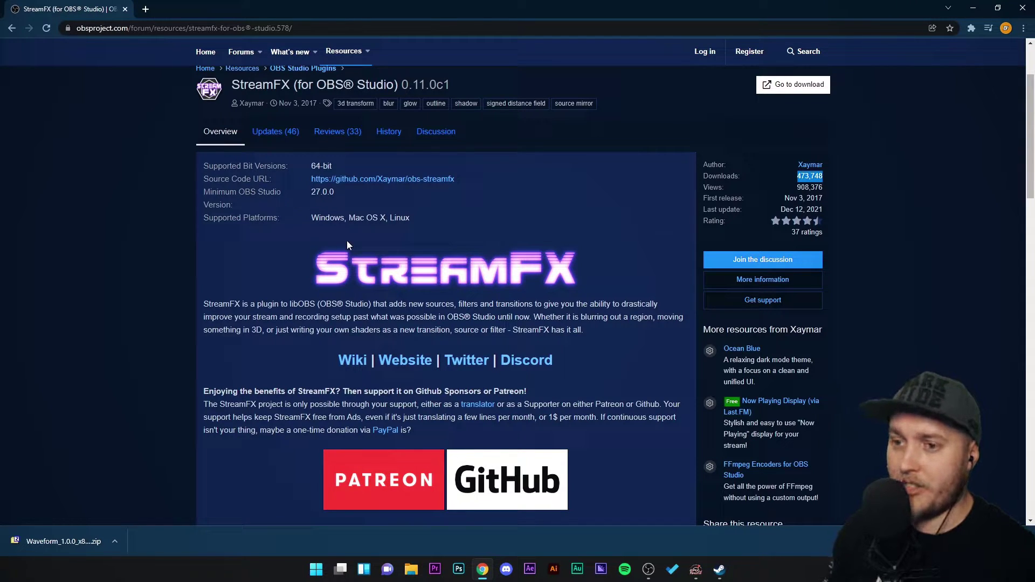
Follow 'Go to download' to the GitHub 0.11.0 Release Candidate 1 page and scroll to Assets
{"action": "left_click", "coordinate": [795, 87]}
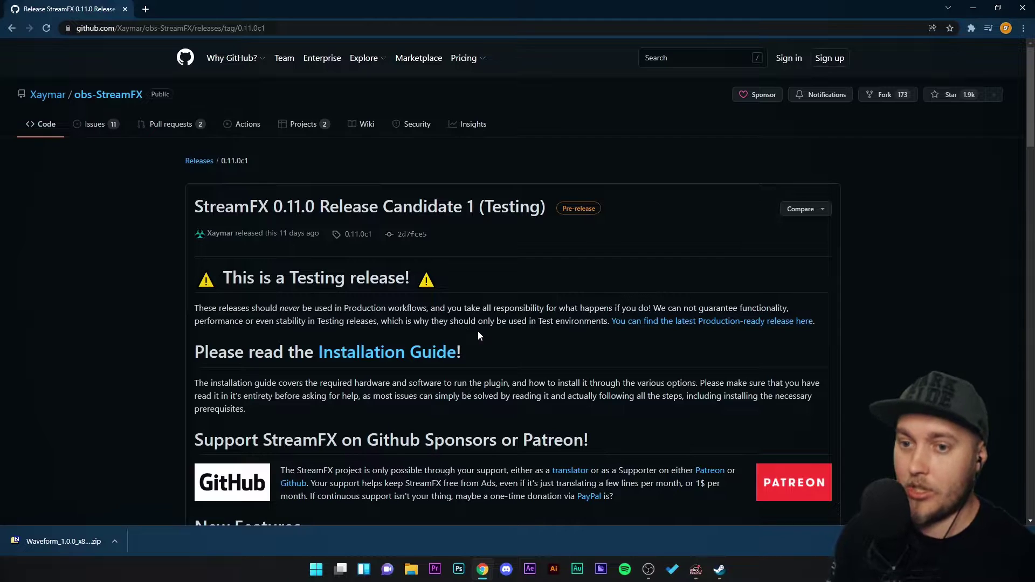
{"action": "scroll", "coordinate": [536, 404], "scroll_direction": "down", "scroll_amount": 3}
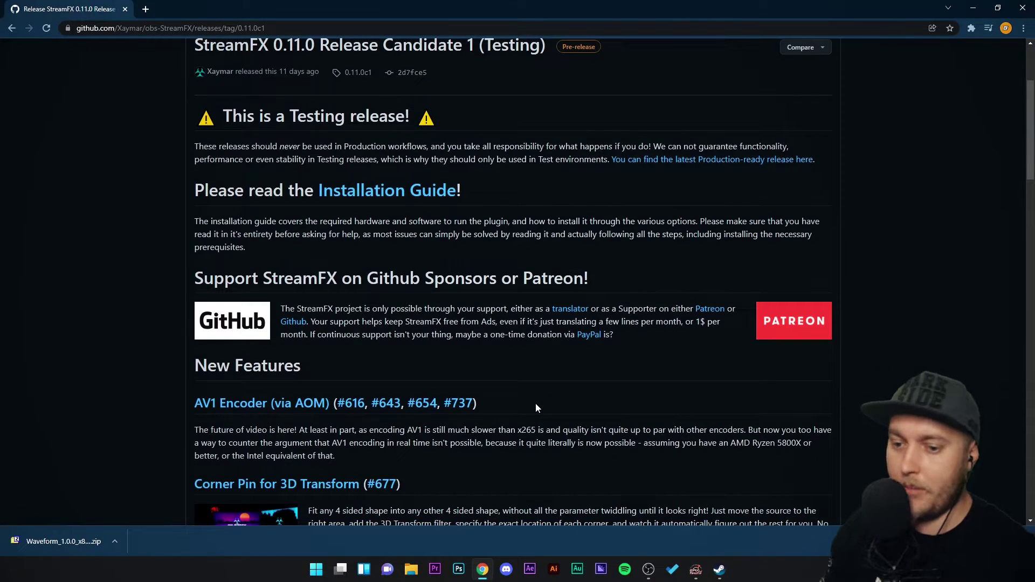
{"action": "scroll", "coordinate": [535, 404], "scroll_direction": "up", "scroll_amount": 3}
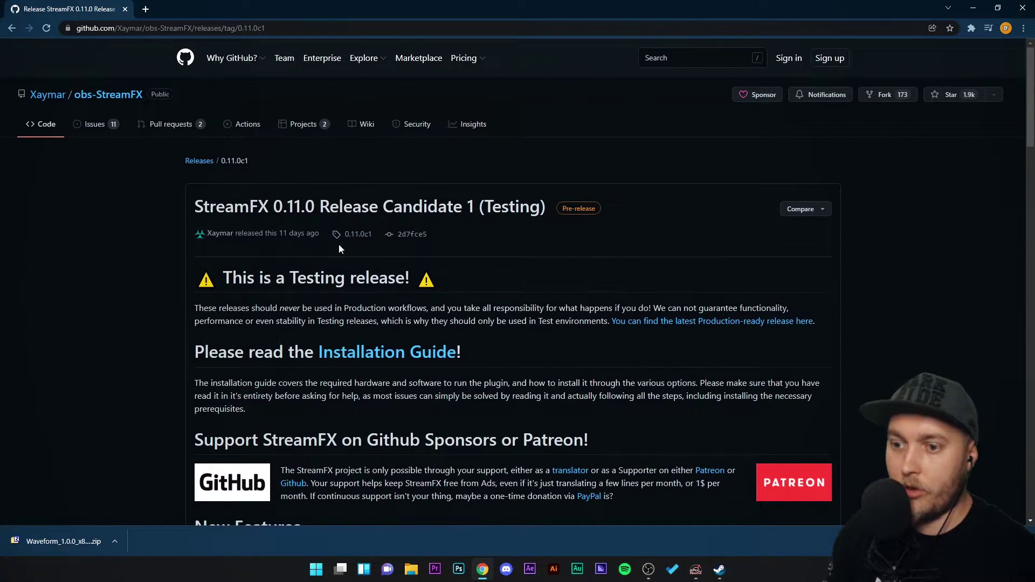
{"action": "scroll", "coordinate": [339, 249], "scroll_direction": "down", "scroll_amount": 12}
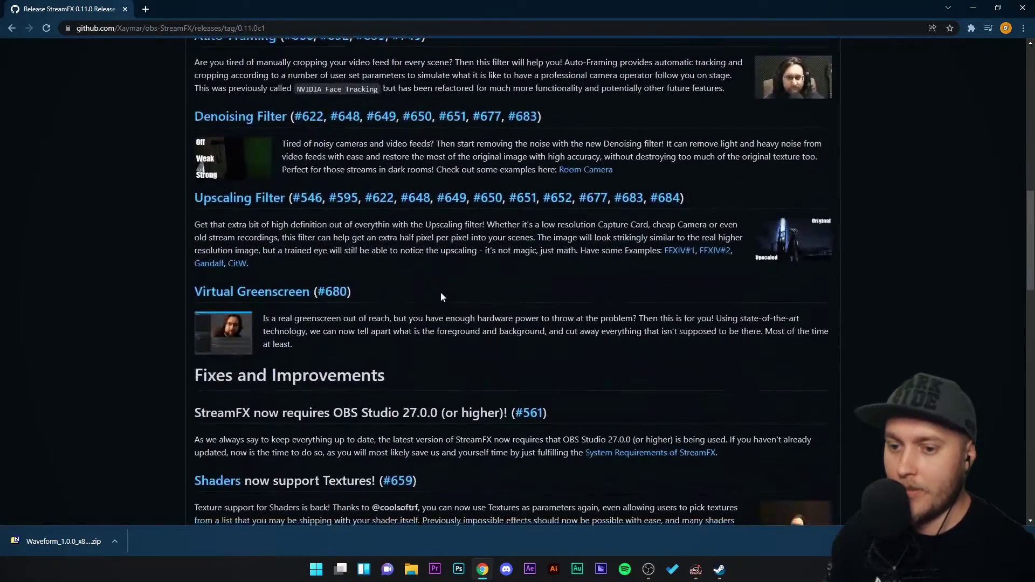
{"action": "scroll", "coordinate": [441, 297], "scroll_direction": "down", "scroll_amount": 20}
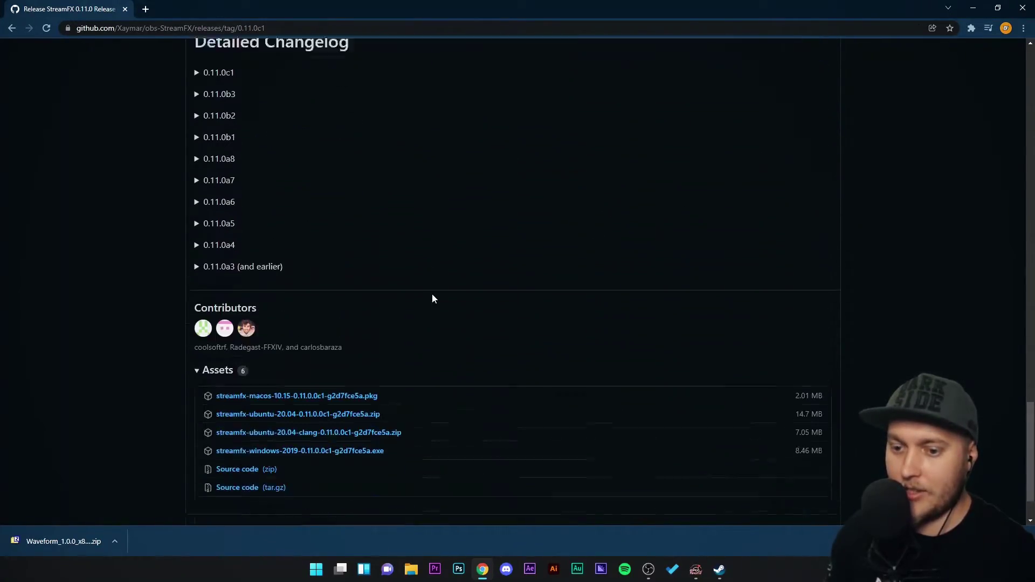
{"action": "scroll", "coordinate": [432, 299], "scroll_direction": "down", "scroll_amount": 2}
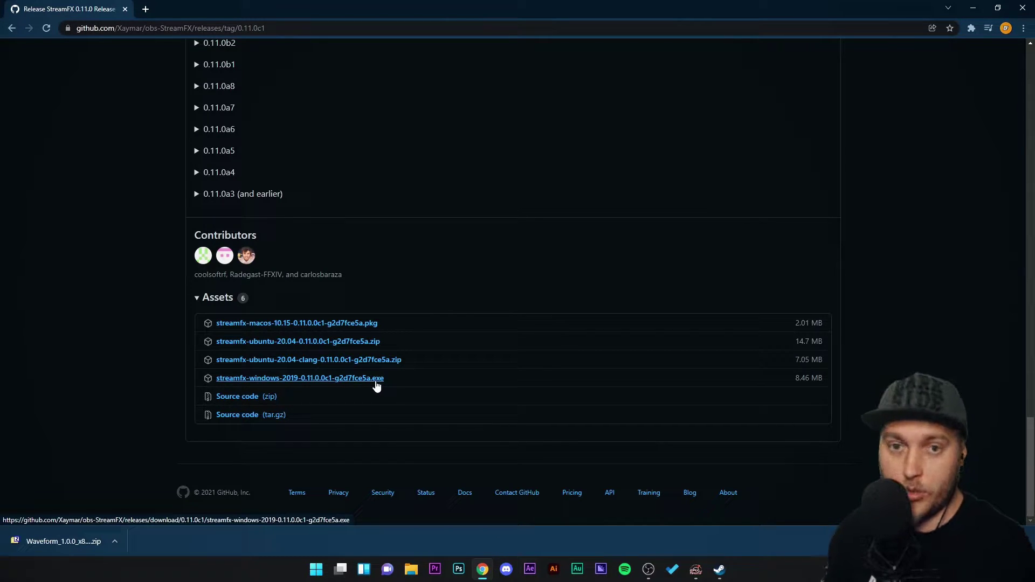
Bring the OBS Studio window back to the front
{"action": "left_click", "coordinate": [650, 572]}
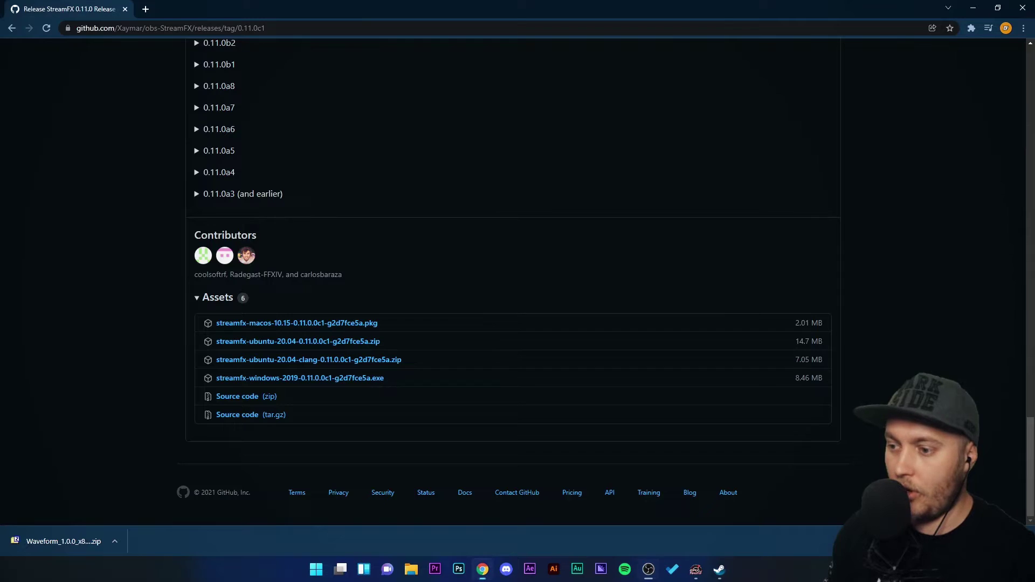
{"action": "left_click", "coordinate": [650, 572]}
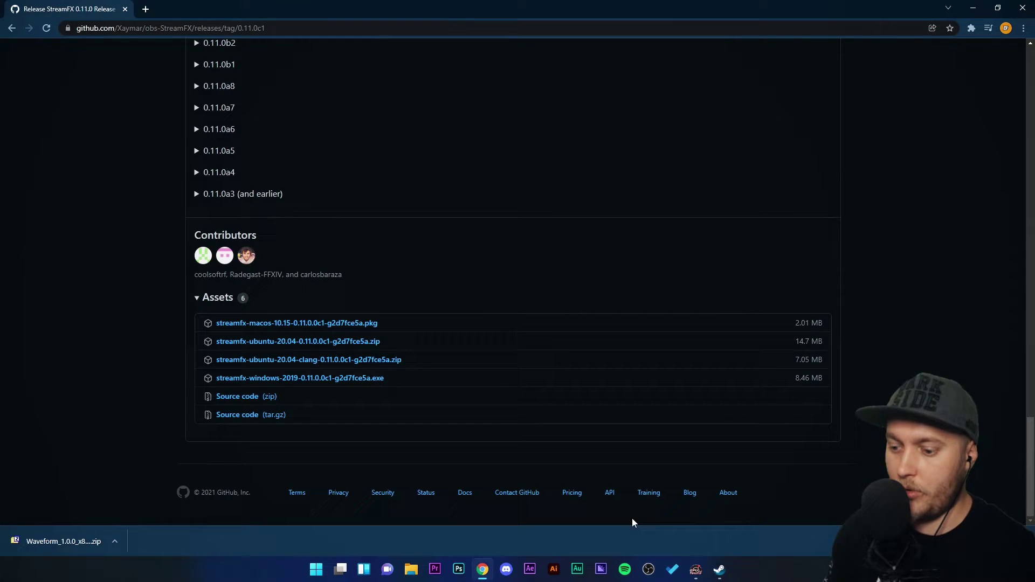
{"action": "left_click", "coordinate": [649, 573]}
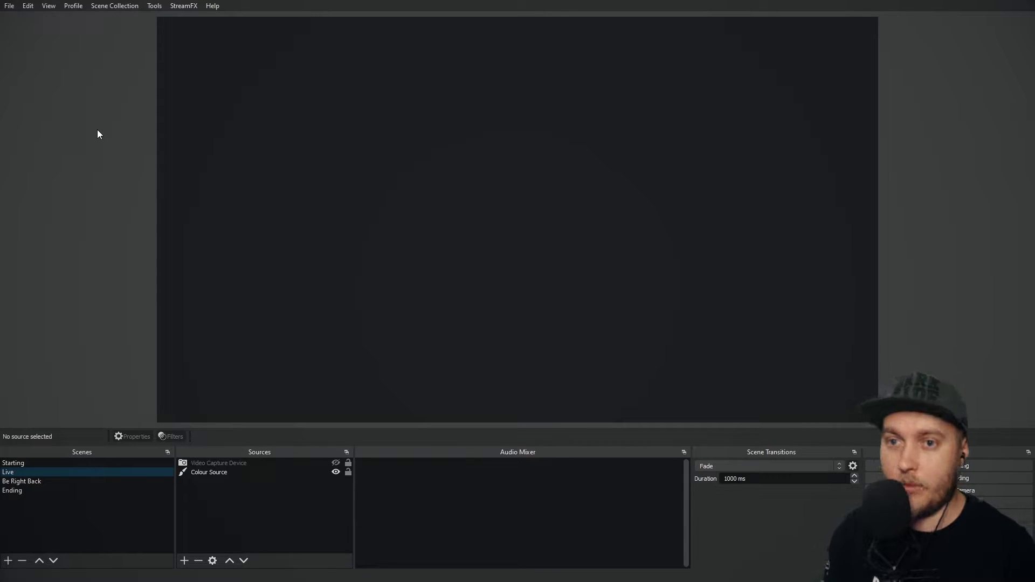
Check the StreamFX menu, then dismiss it and clear the source selection
{"action": "left_click", "coordinate": [180, 5]}
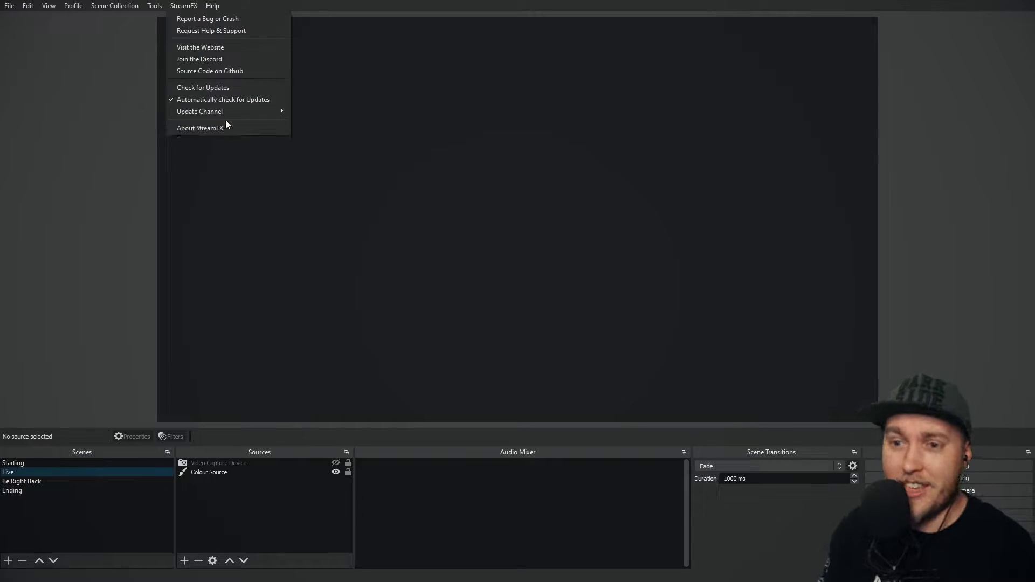
{"action": "left_click", "coordinate": [551, 246]}
{"action": "left_click", "coordinate": [551, 246]}
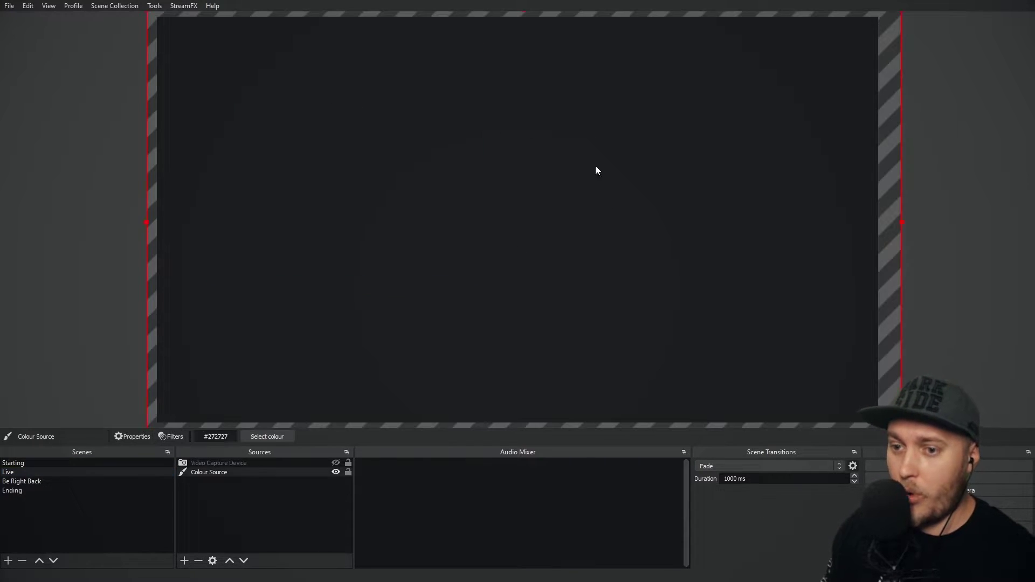
{"action": "left_click", "coordinate": [182, 6]}
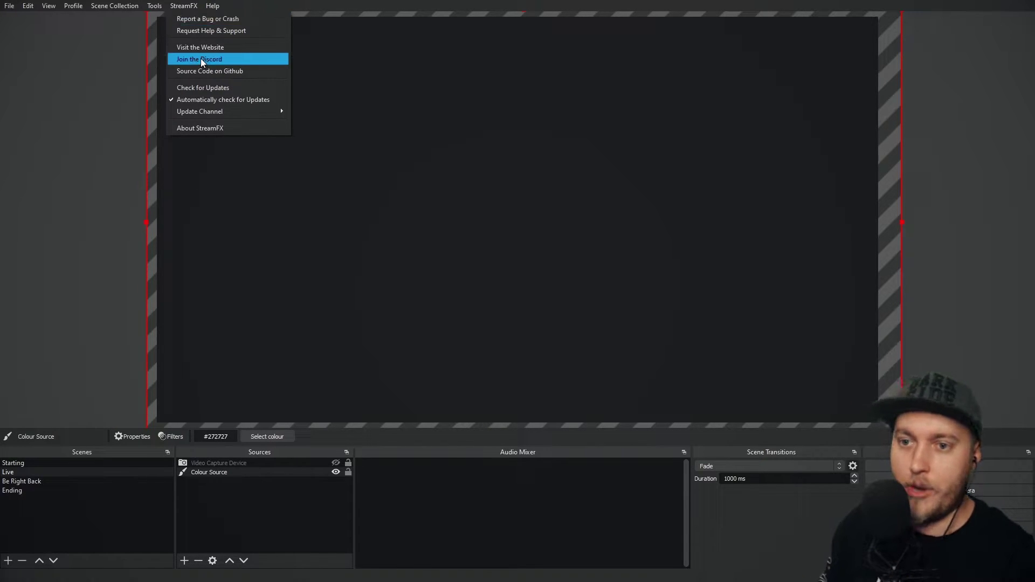
{"action": "left_click", "coordinate": [90, 206]}
{"action": "left_click", "coordinate": [89, 205]}
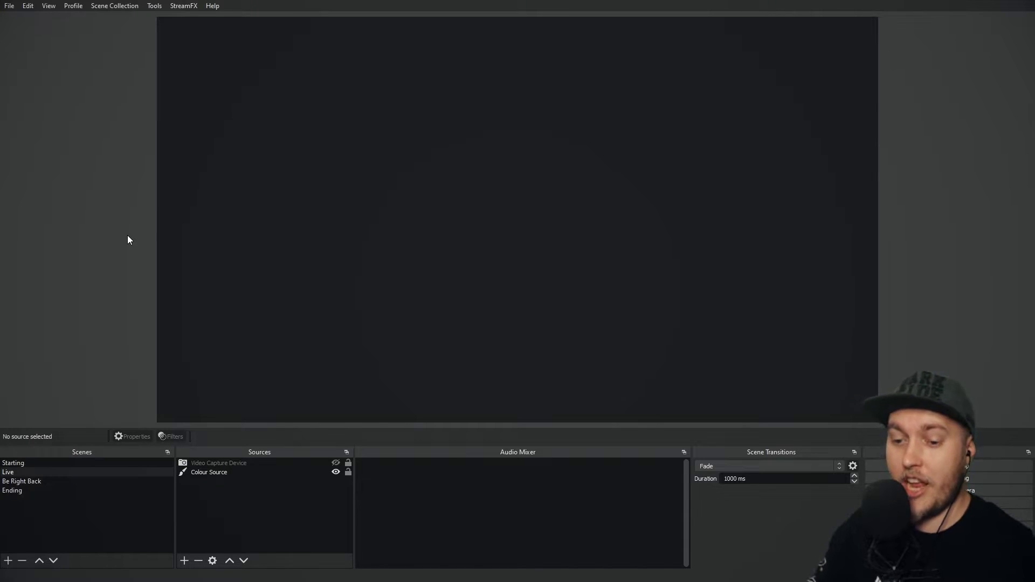
Show the webcam, shrink it by a corner handle and nudge it right on the canvas
{"action": "left_click", "coordinate": [336, 463]}
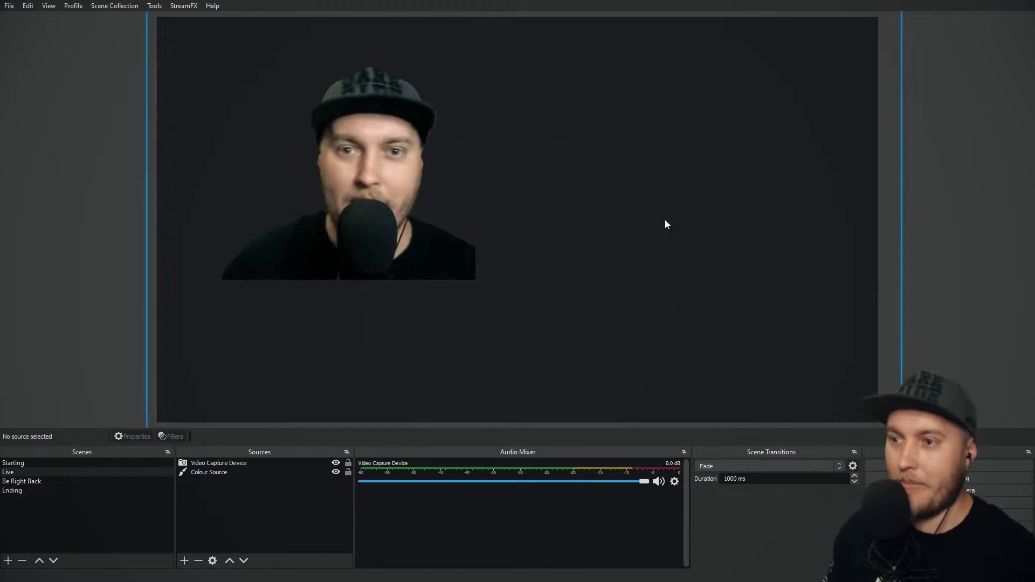
{"action": "left_click", "coordinate": [453, 213]}
{"action": "left_click_drag", "start_coordinate": [476, 43], "coordinate": [418, 77]}
{"action": "left_click_drag", "start_coordinate": [398, 178], "coordinate": [350, 190]}
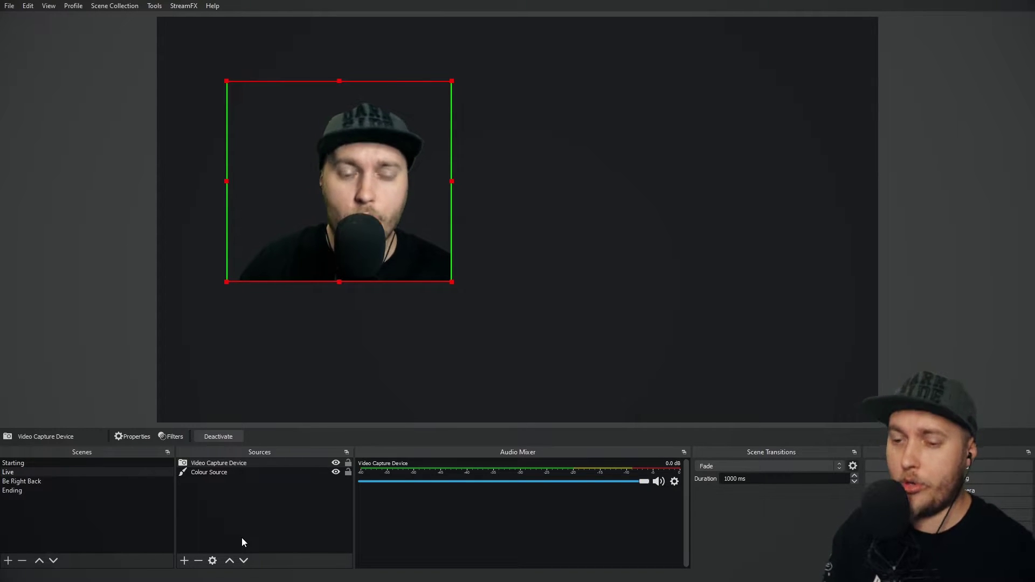
{"action": "left_click", "coordinate": [183, 561]}
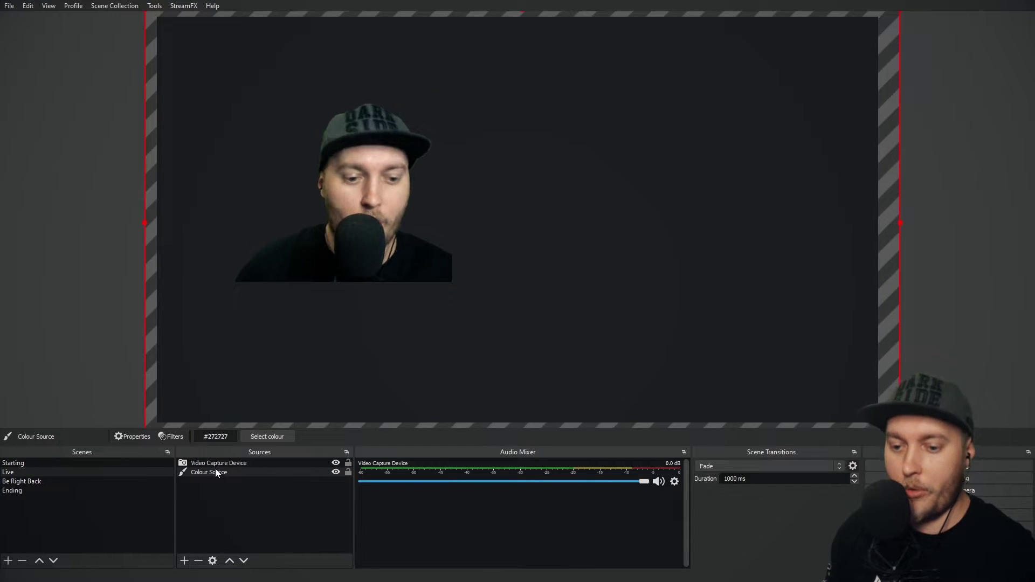
Add a 3D Transform effect filter with its default name to the Video Capture Device
{"action": "right_click", "coordinate": [215, 463]}
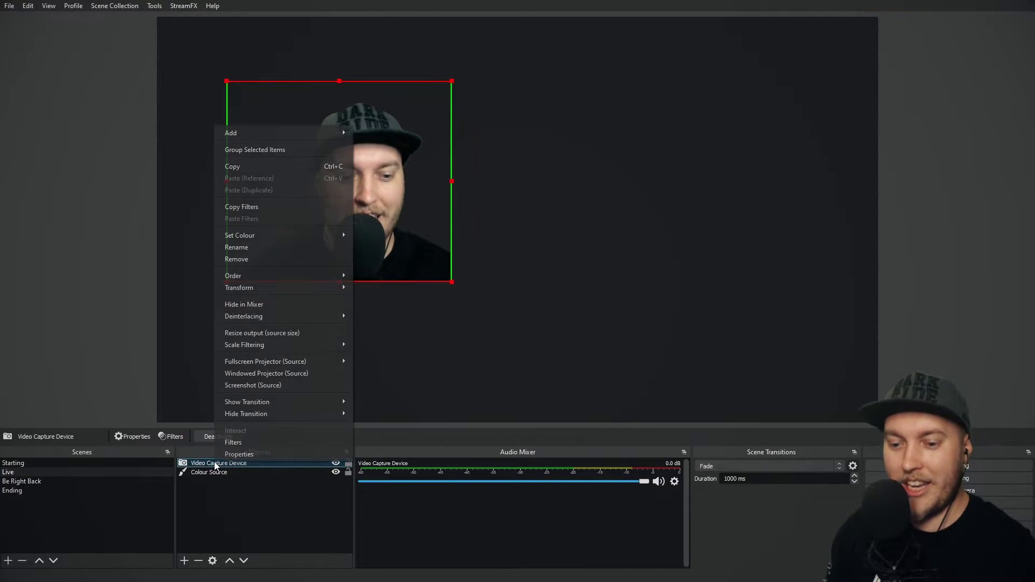
{"action": "left_click", "coordinate": [248, 442]}
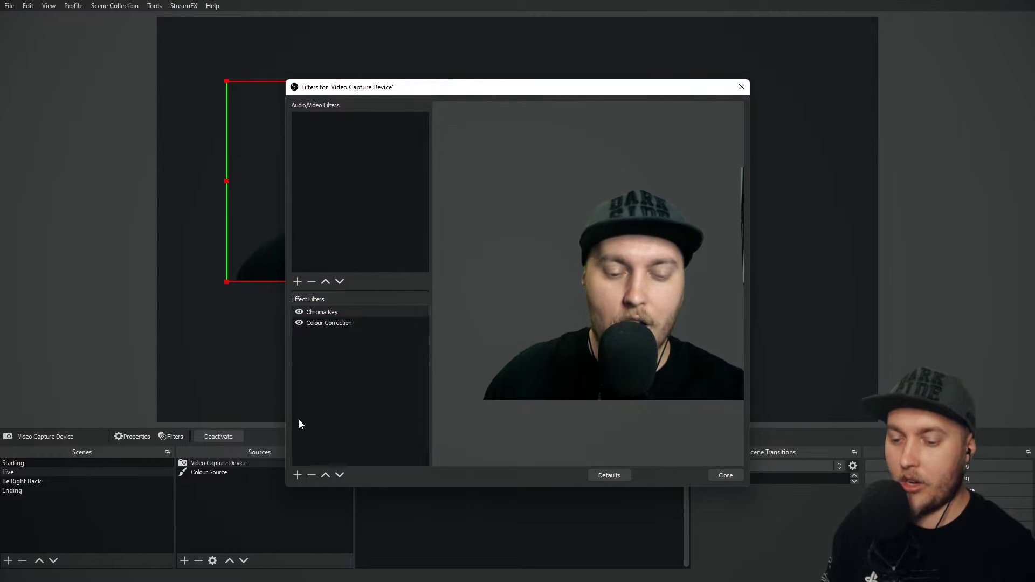
{"action": "left_click", "coordinate": [297, 475]}
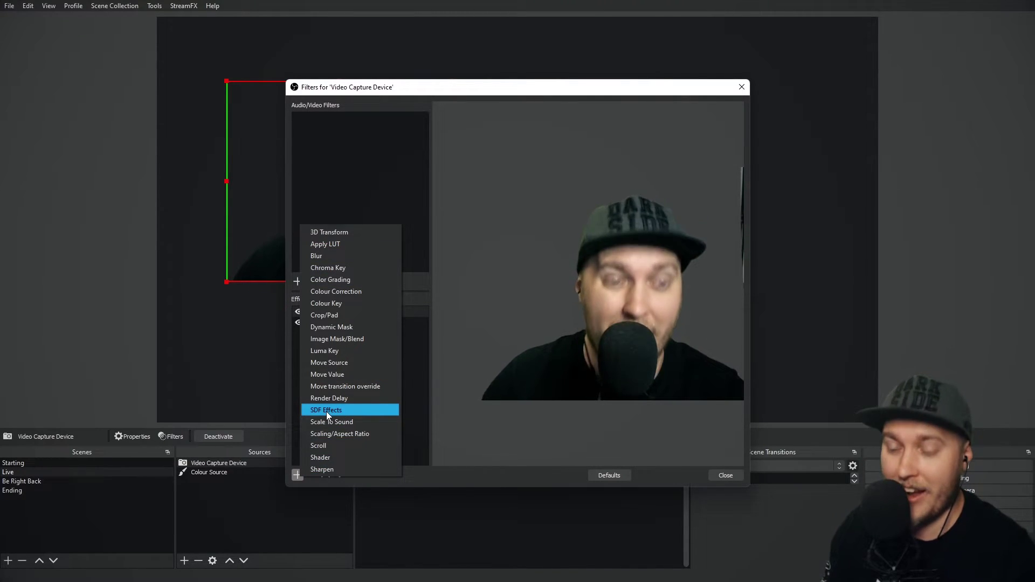
{"action": "left_click", "coordinate": [334, 233]}
{"action": "left_click", "coordinate": [501, 305]}
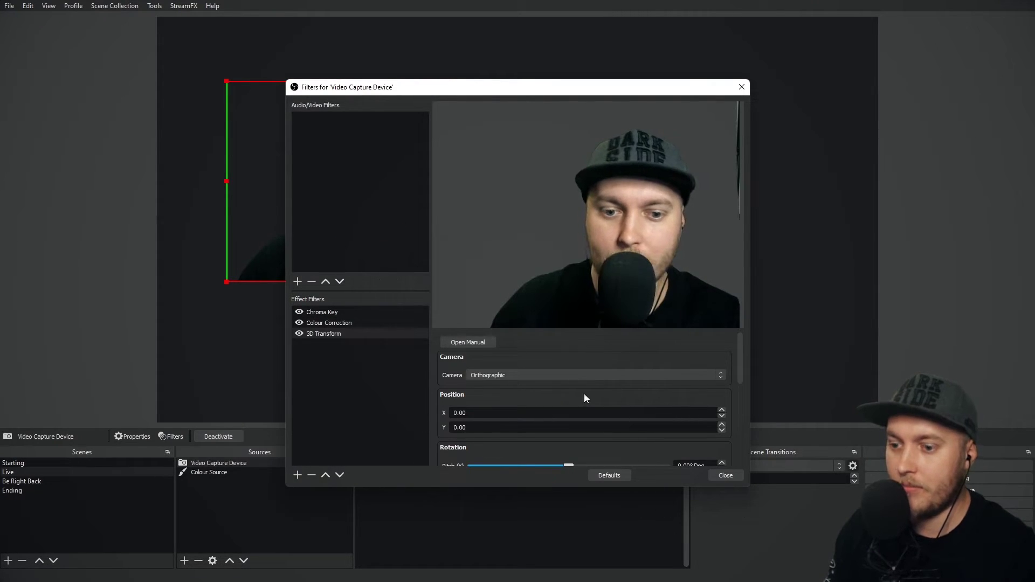
{"action": "scroll", "coordinate": [445, 380], "scroll_direction": "down", "scroll_amount": 2}
{"action": "scroll", "coordinate": [444, 383], "scroll_direction": "up", "scroll_amount": 2}
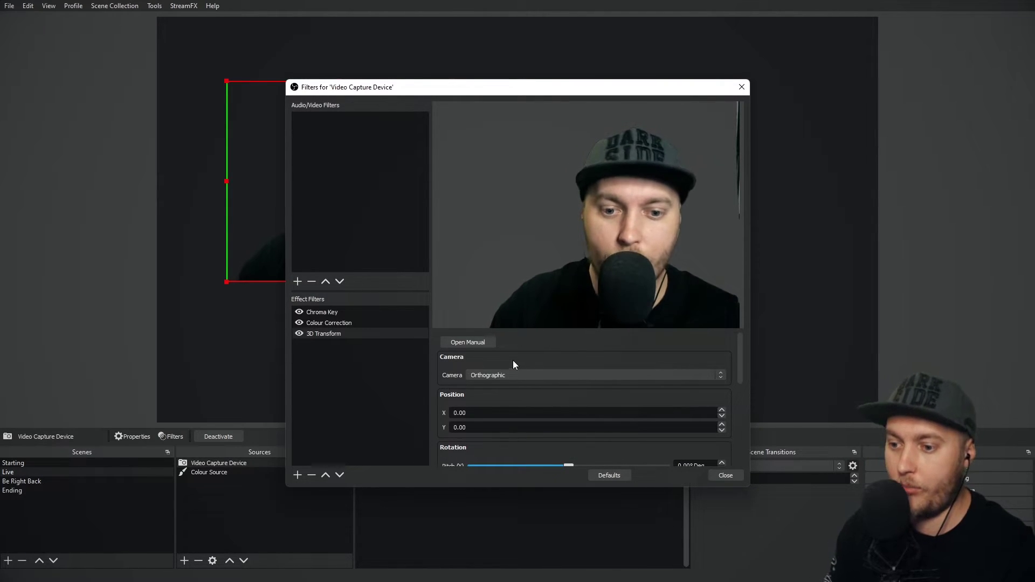
Set the camera to Perspective, try X position 20 then 0, and set Field of View 102.44
{"action": "left_click", "coordinate": [506, 376]}
{"action": "left_click", "coordinate": [483, 391]}
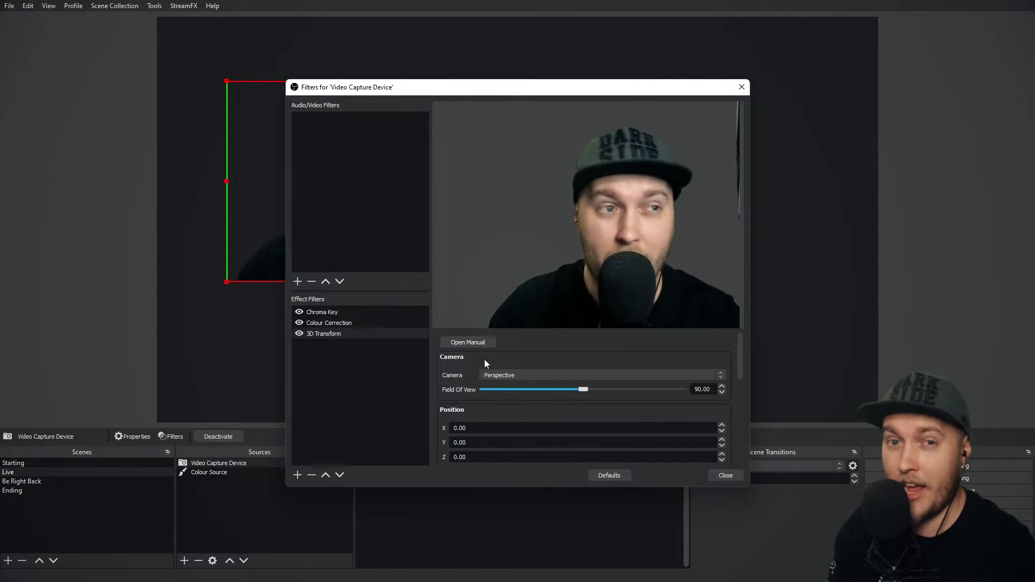
{"action": "scroll", "coordinate": [455, 377], "scroll_direction": "down", "scroll_amount": 1}
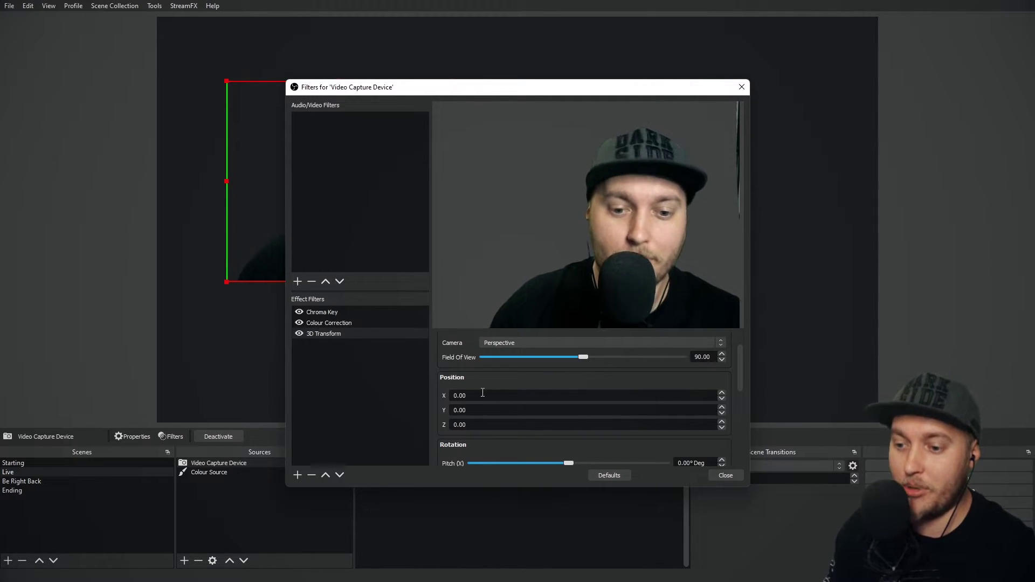
{"action": "left_click_drag", "start_coordinate": [474, 395], "coordinate": [376, 397]}
{"action": "type", "text": "20"}
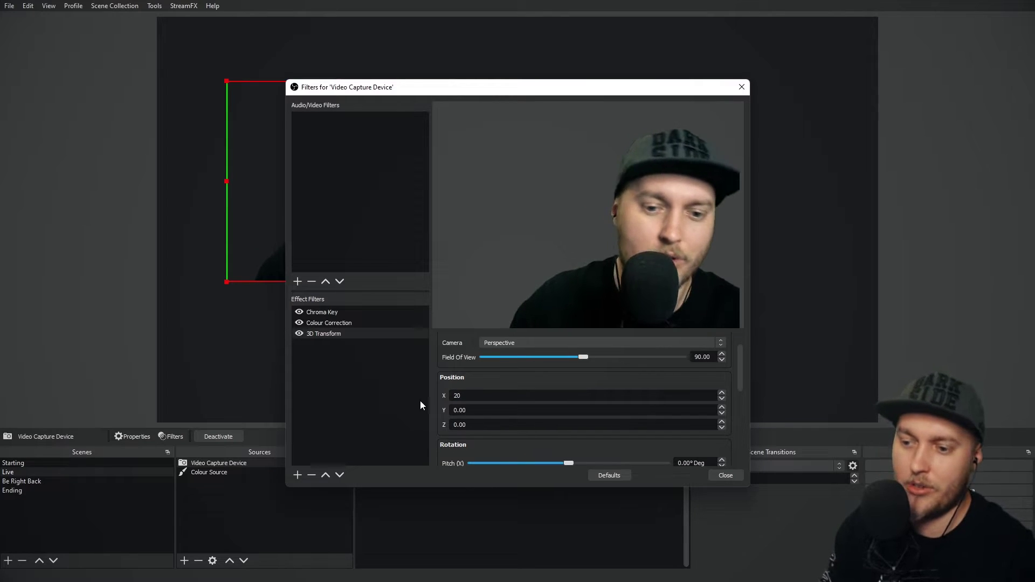
{"action": "left_click_drag", "start_coordinate": [478, 399], "coordinate": [400, 389]}
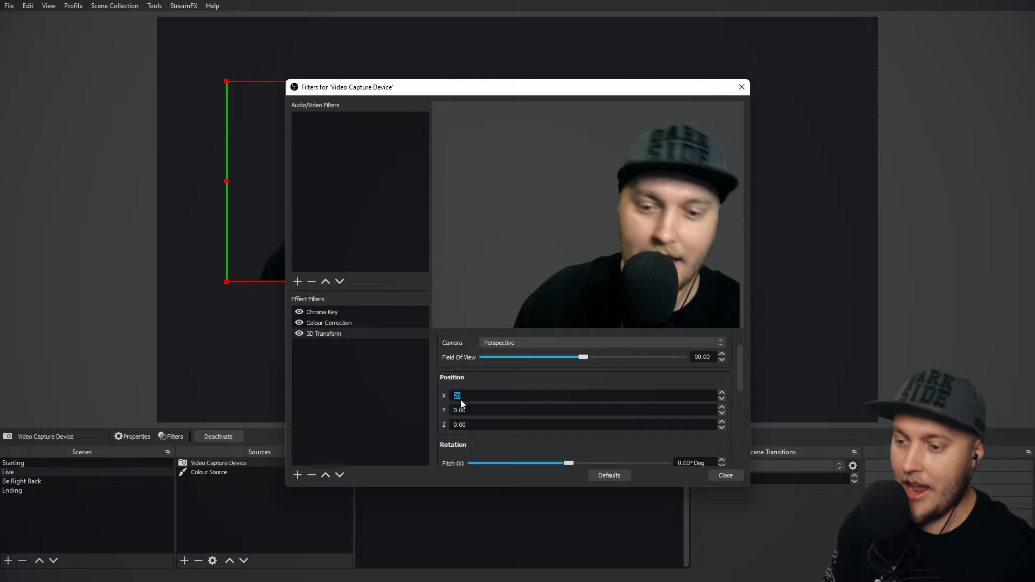
{"action": "type", "text": "00"}
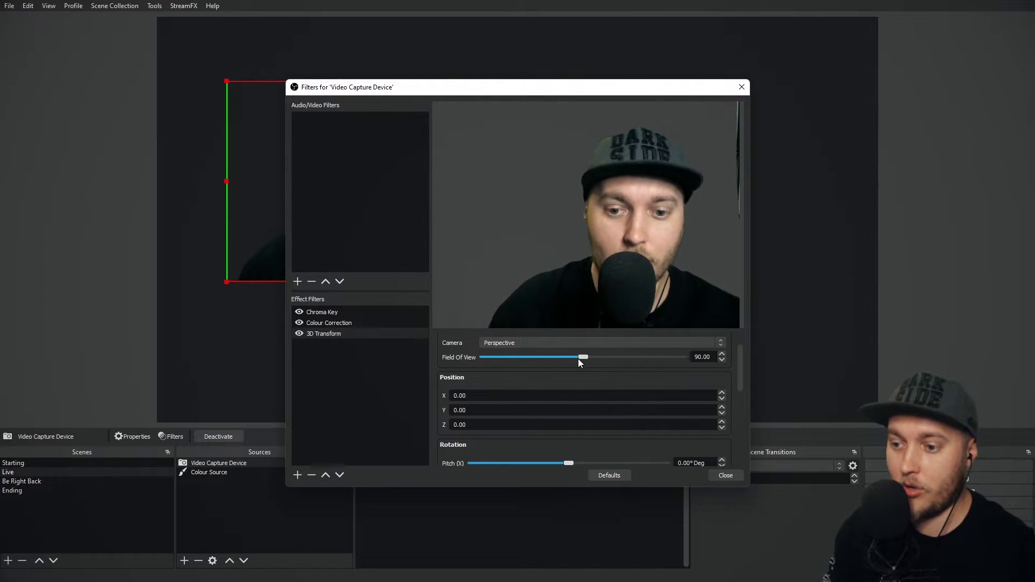
{"action": "mouse_move", "coordinate": [582, 358]}
{"action": "left_mouse_down"}
{"action": "mouse_move", "coordinate": [506, 357]}
{"action": "mouse_move", "coordinate": [612, 356]}
{"action": "mouse_move", "coordinate": [580, 356]}
{"action": "mouse_move", "coordinate": [596, 356]}
{"action": "left_mouse_up"}
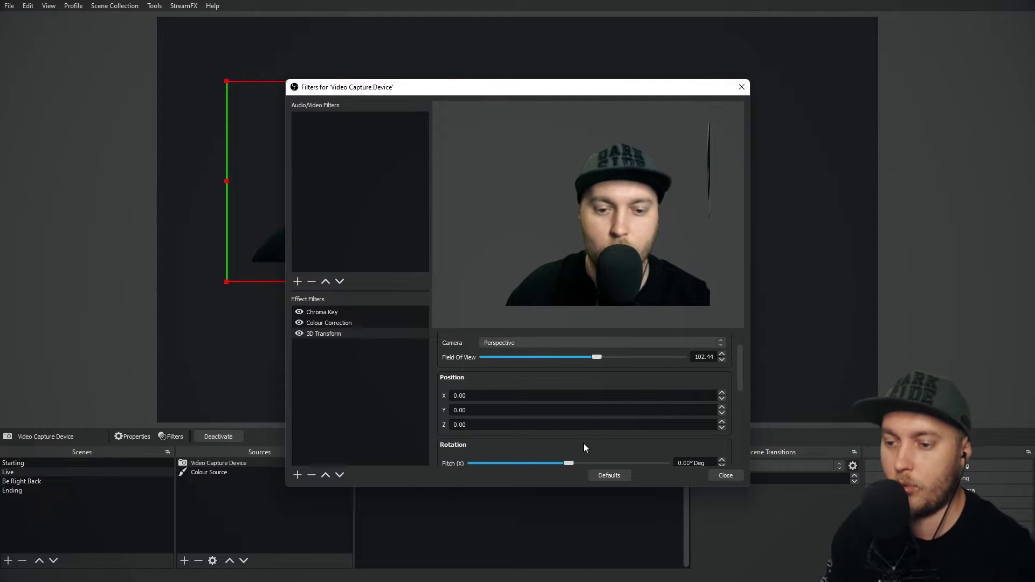
{"action": "scroll", "coordinate": [450, 429], "scroll_direction": "down", "scroll_amount": 4}
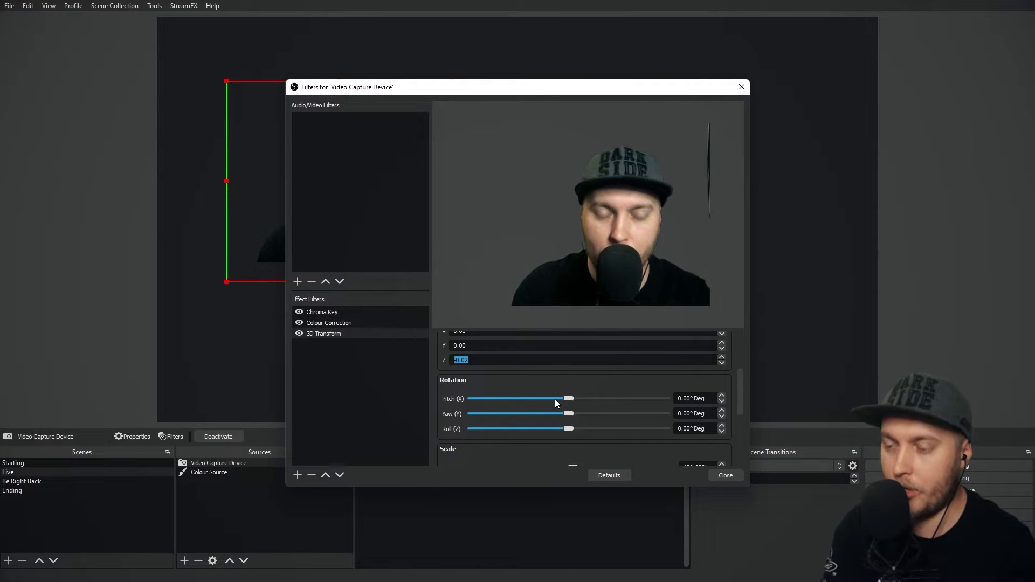
{"action": "mouse_move", "coordinate": [569, 399]}
{"action": "left_mouse_down"}
{"action": "mouse_move", "coordinate": [594, 396]}
{"action": "mouse_move", "coordinate": [550, 395]}
{"action": "left_mouse_up"}
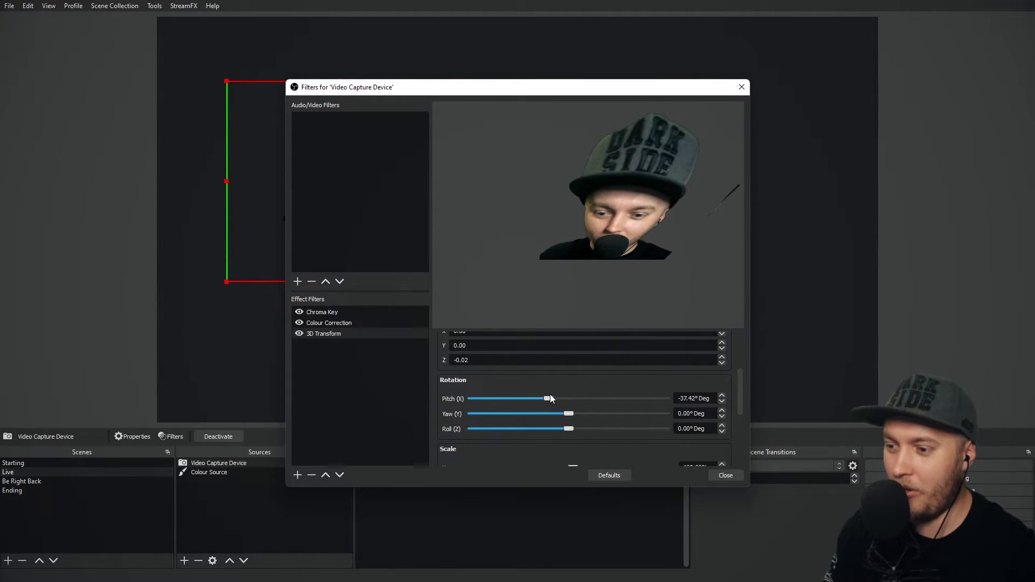
{"action": "triple_click", "coordinate": [710, 397]}
{"action": "type", "text": "0"}
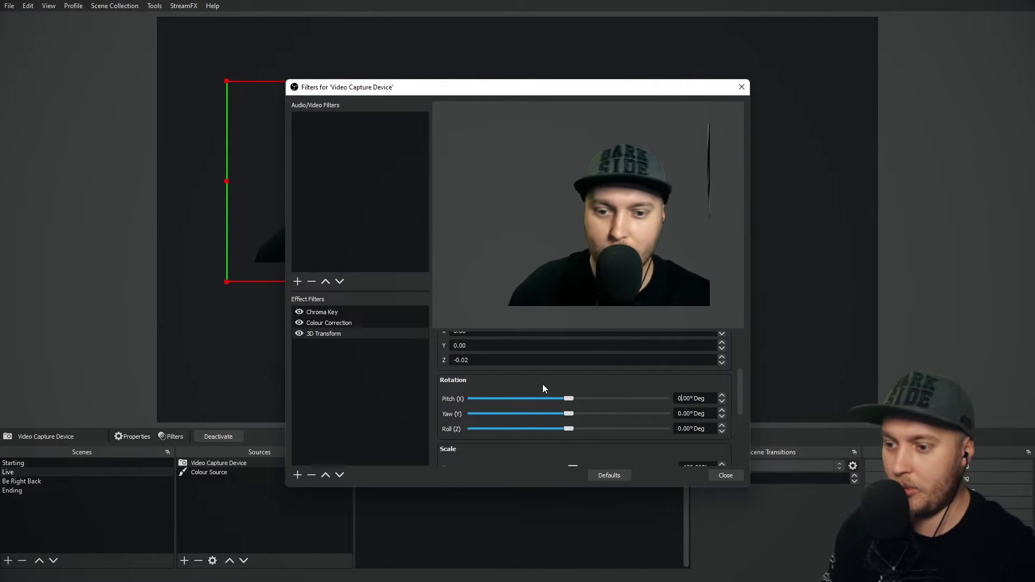
{"action": "mouse_move", "coordinate": [568, 414]}
{"action": "left_mouse_down"}
{"action": "mouse_move", "coordinate": [586, 414]}
{"action": "mouse_move", "coordinate": [533, 413]}
{"action": "mouse_move", "coordinate": [657, 413]}
{"action": "mouse_move", "coordinate": [557, 413]}
{"action": "left_mouse_up"}
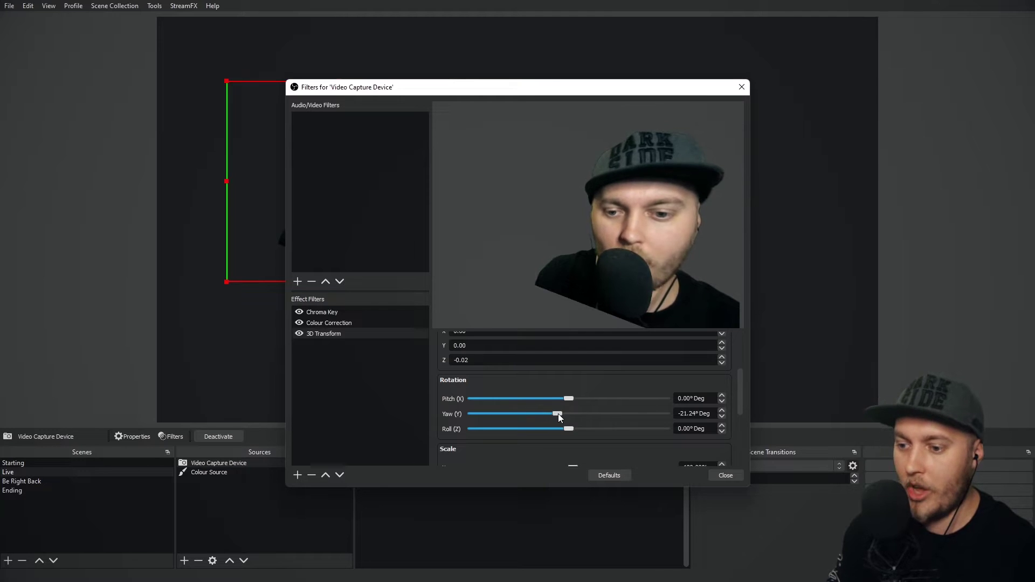
{"action": "left_click_drag", "start_coordinate": [558, 413], "coordinate": [569, 435]}
{"action": "type", "text": "0"}
{"action": "key", "text": "Tab"}
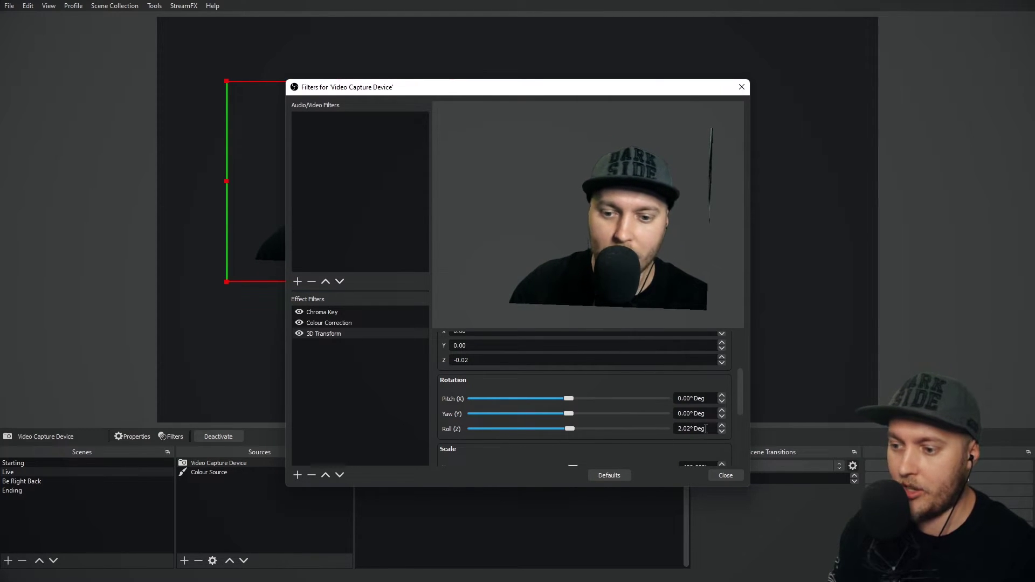
{"action": "type", "text": "0"}
{"action": "left_click_drag", "start_coordinate": [569, 414], "coordinate": [593, 430]}
{"action": "key", "text": "Tab"}
{"action": "type", "text": "0"}
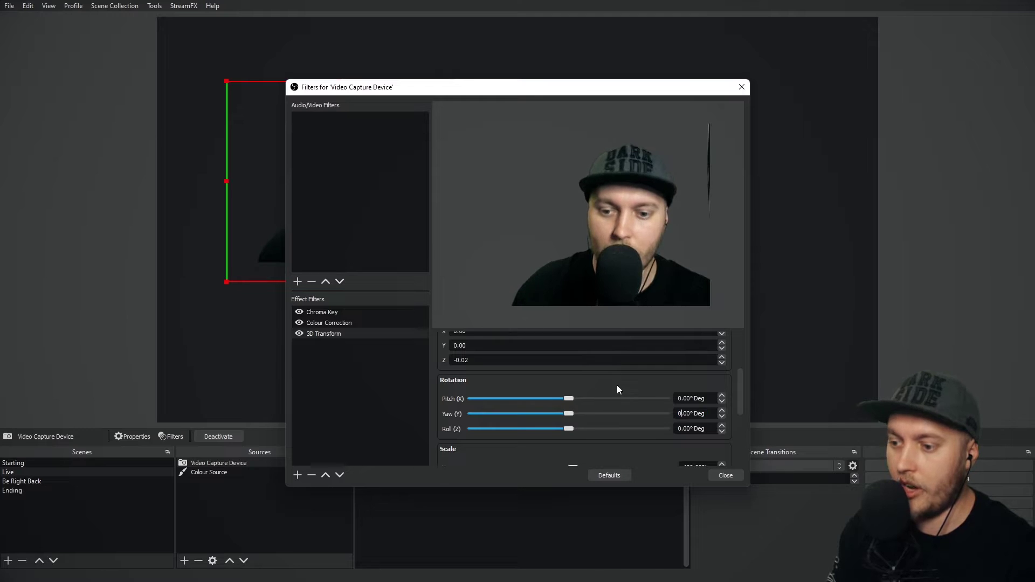
Experiment with the Scale X and Y values, then set Scale X back to 100 and close Filters
{"action": "scroll", "coordinate": [615, 381], "scroll_direction": "down", "scroll_amount": 3}
{"action": "mouse_move", "coordinate": [572, 374]}
{"action": "left_mouse_down"}
{"action": "mouse_move", "coordinate": [594, 373]}
{"action": "mouse_move", "coordinate": [558, 372]}
{"action": "mouse_move", "coordinate": [585, 390]}
{"action": "left_mouse_up"}
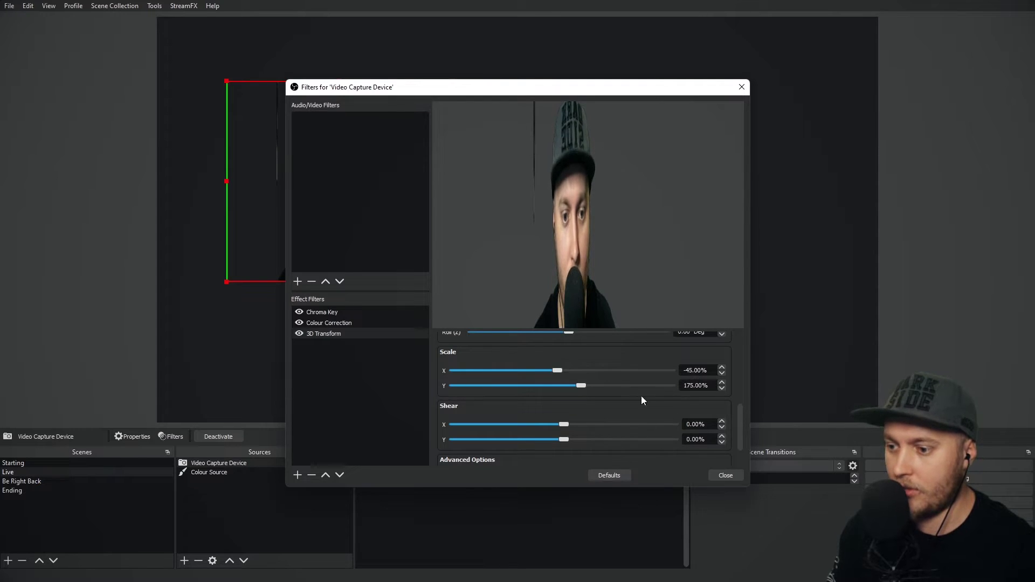
{"action": "left_click_drag", "start_coordinate": [558, 370], "coordinate": [562, 370]}
{"action": "left_click_drag", "start_coordinate": [708, 385], "coordinate": [681, 384]}
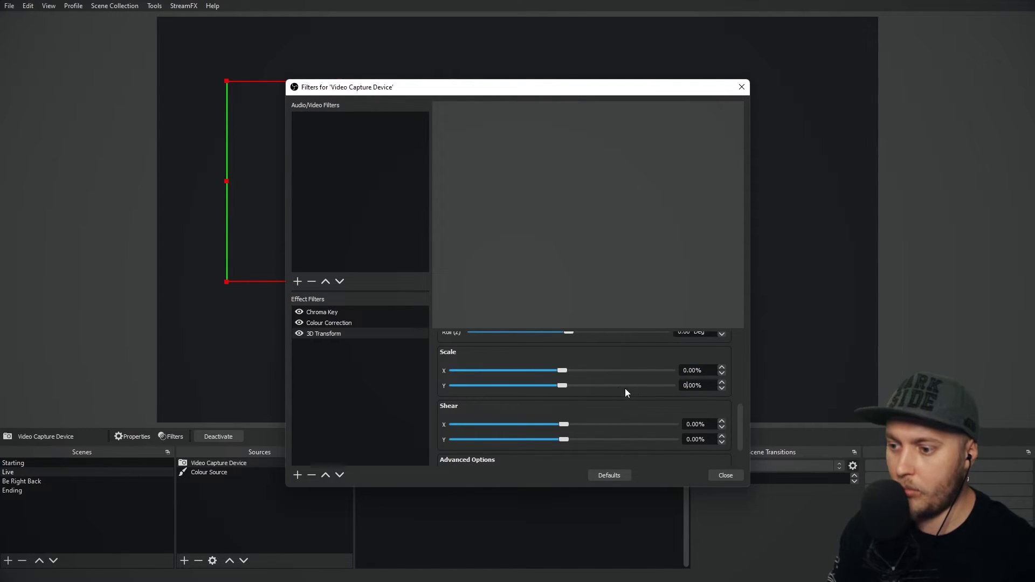
{"action": "scroll", "coordinate": [571, 361], "scroll_direction": "up", "scroll_amount": 5}
{"action": "scroll", "coordinate": [590, 420], "scroll_direction": "down", "scroll_amount": 10}
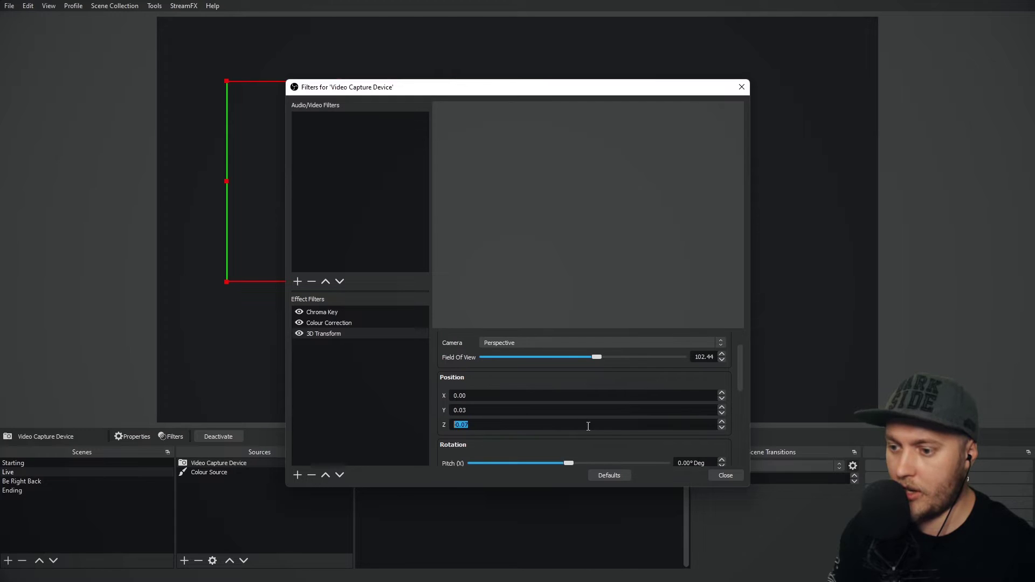
{"action": "scroll", "coordinate": [599, 409], "scroll_direction": "up", "scroll_amount": 3}
{"action": "scroll", "coordinate": [681, 423], "scroll_direction": "down", "scroll_amount": 4}
{"action": "scroll", "coordinate": [658, 420], "scroll_direction": "down", "scroll_amount": 1}
{"action": "type", "text": "0"}
{"action": "double_click", "coordinate": [707, 426]}
{"action": "type", "text": "100"}
{"action": "key", "text": "Return"}
Remove the existing 3D Transform filter from the webcam
{"action": "right_click", "coordinate": [197, 466]}
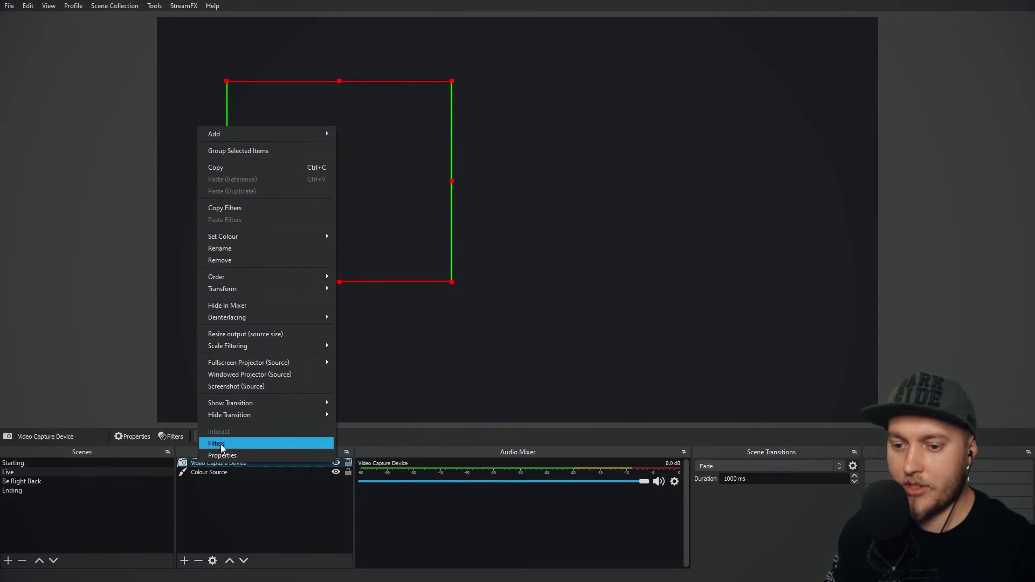
{"action": "left_click", "coordinate": [221, 443]}
{"action": "left_click", "coordinate": [325, 321]}
{"action": "left_click", "coordinate": [325, 334]}
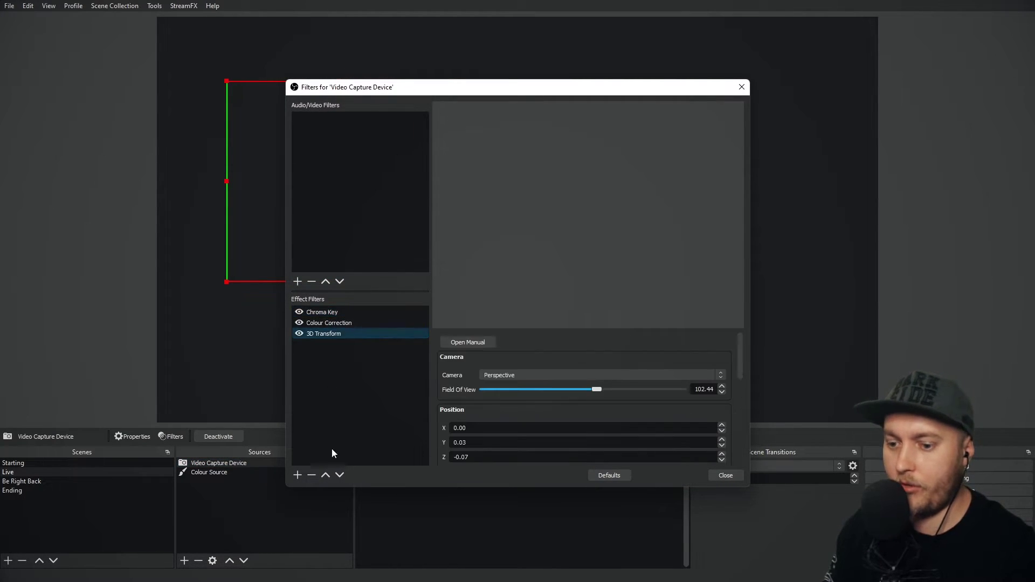
{"action": "left_click", "coordinate": [311, 475]}
{"action": "left_click", "coordinate": [552, 306]}
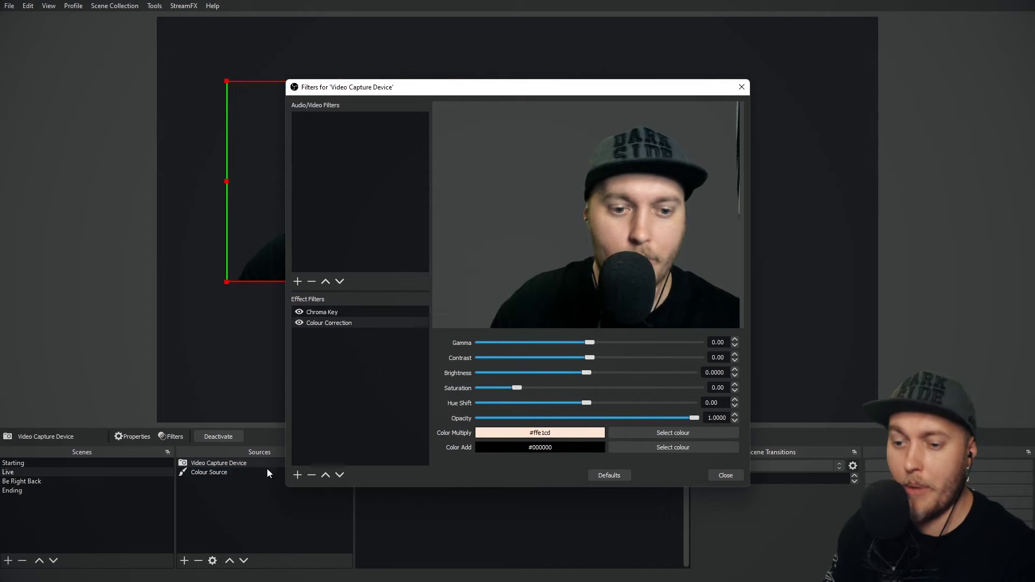
Add a fresh 3D Transform filter and set its camera to Perspective
{"action": "left_click", "coordinate": [297, 475]}
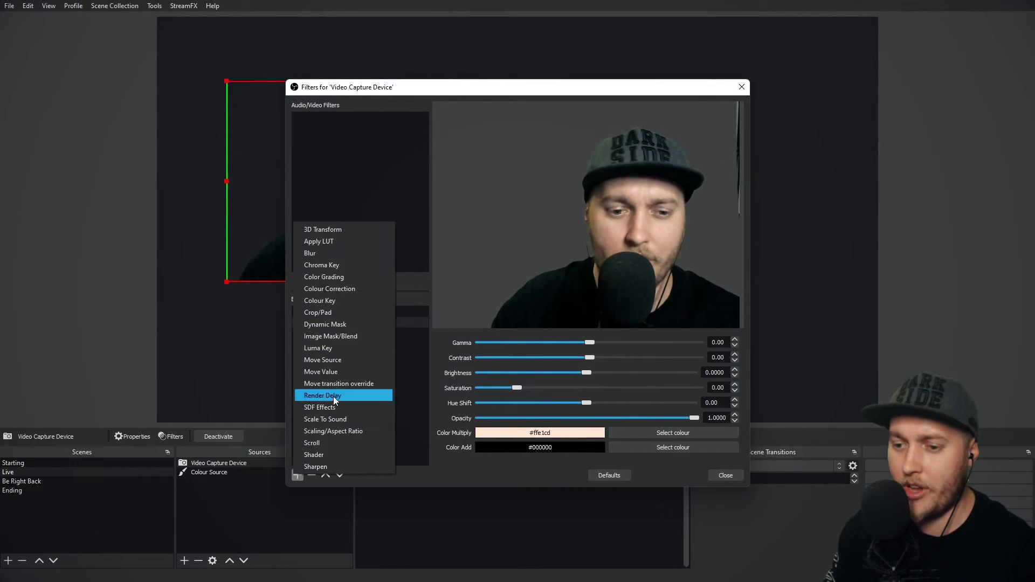
{"action": "left_click", "coordinate": [324, 227]}
{"action": "left_click", "coordinate": [496, 306]}
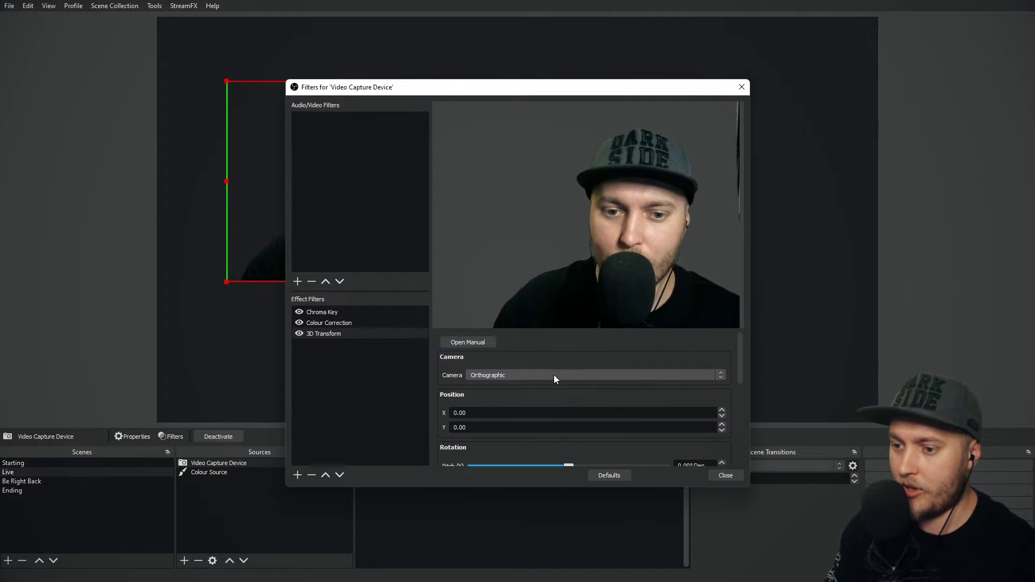
{"action": "left_click", "coordinate": [554, 374]}
{"action": "left_click", "coordinate": [504, 392]}
Try shearing the webcam horizontally and vertically, then reset both Shear values to 0
{"action": "scroll", "coordinate": [730, 413], "scroll_direction": "down", "scroll_amount": 8}
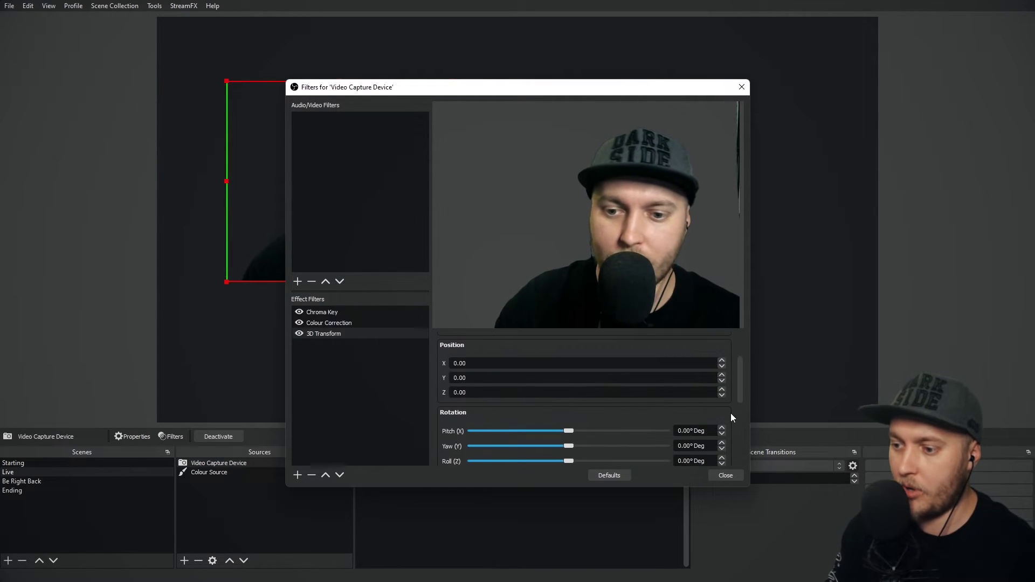
{"action": "mouse_move", "coordinate": [562, 425]}
{"action": "left_mouse_down"}
{"action": "mouse_move", "coordinate": [598, 426]}
{"action": "mouse_move", "coordinate": [520, 428]}
{"action": "mouse_move", "coordinate": [563, 434]}
{"action": "left_mouse_up"}
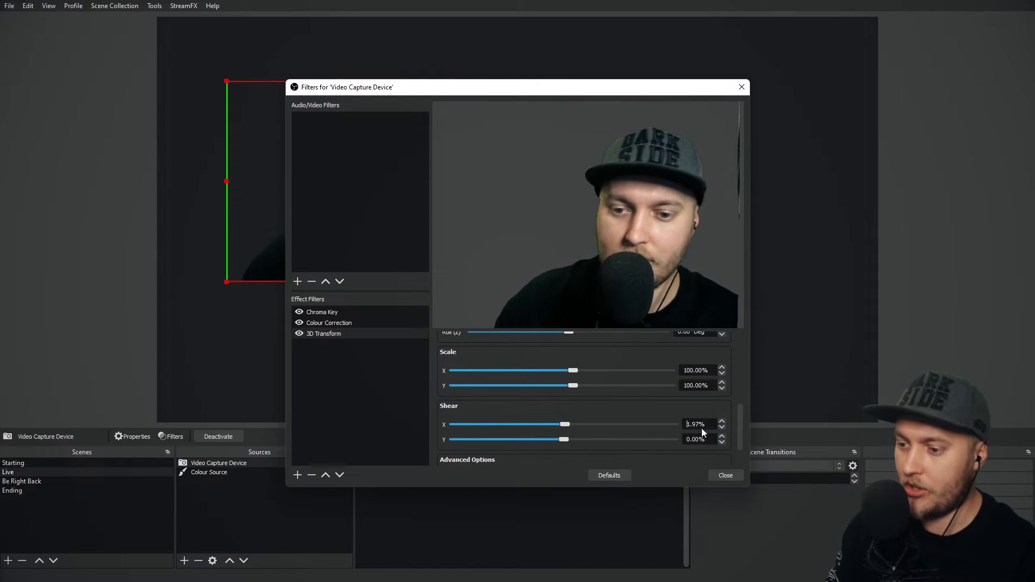
{"action": "double_click", "coordinate": [697, 425]}
{"action": "type", "text": "0"}
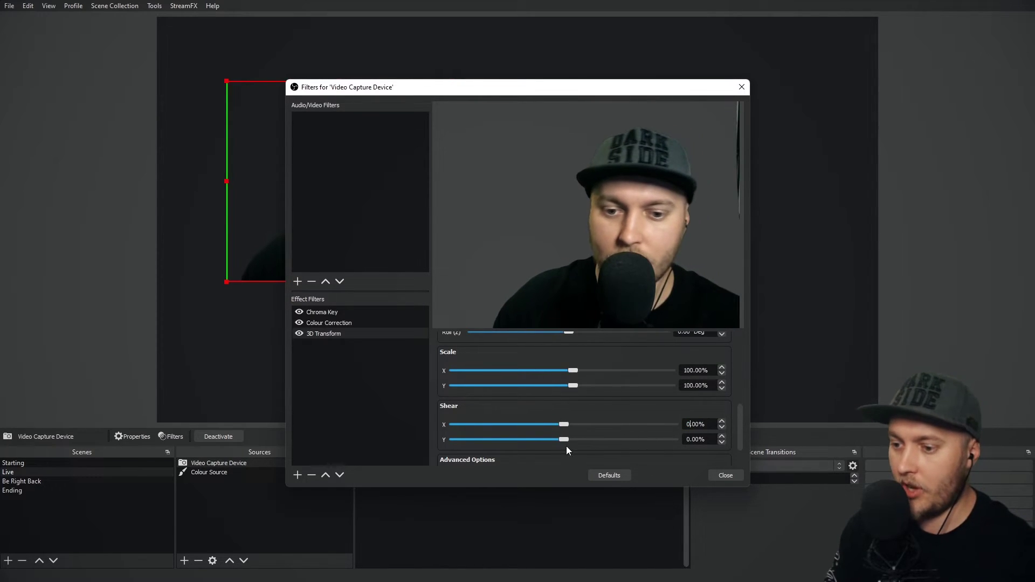
{"action": "mouse_move", "coordinate": [564, 439]}
{"action": "left_mouse_down"}
{"action": "mouse_move", "coordinate": [613, 441]}
{"action": "mouse_move", "coordinate": [551, 441]}
{"action": "left_mouse_up"}
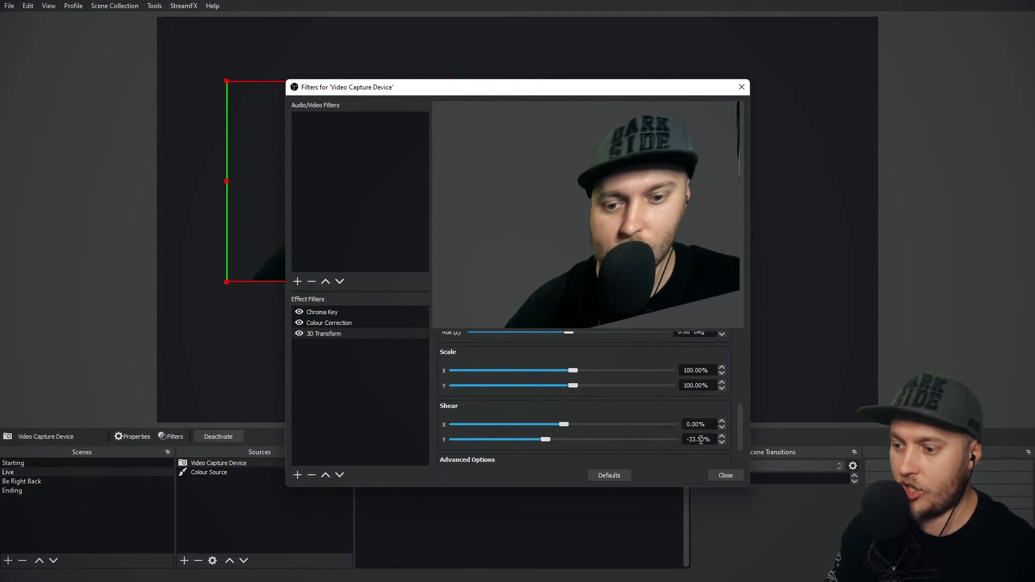
{"action": "type", "text": "0"}
Set the Yaw rotation to 13.15° and close the filters window
{"action": "scroll", "coordinate": [632, 407], "scroll_direction": "down", "scroll_amount": 1}
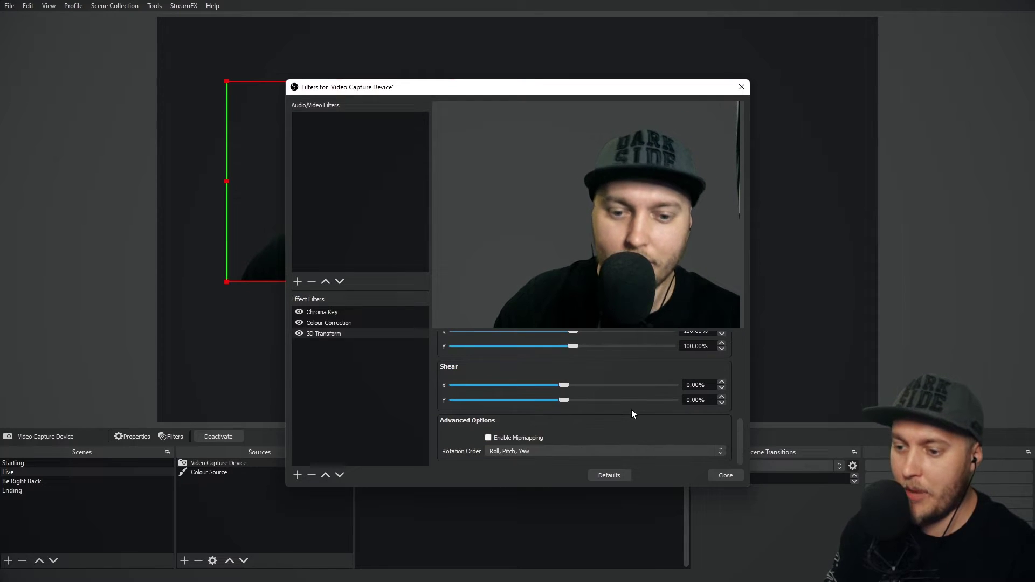
{"action": "scroll", "coordinate": [618, 410], "scroll_direction": "up", "scroll_amount": 4}
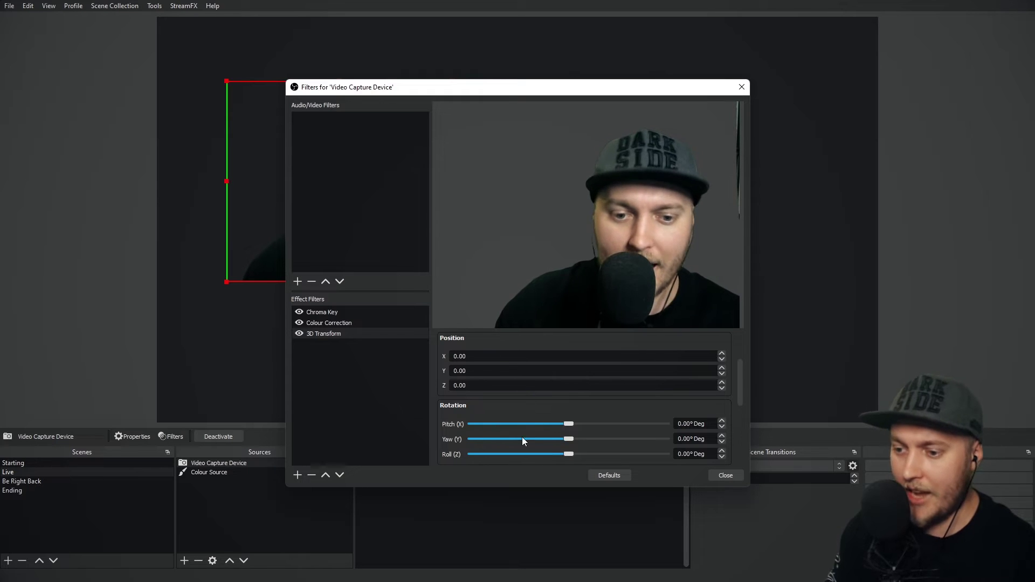
{"action": "left_click_drag", "start_coordinate": [570, 439], "coordinate": [578, 438]}
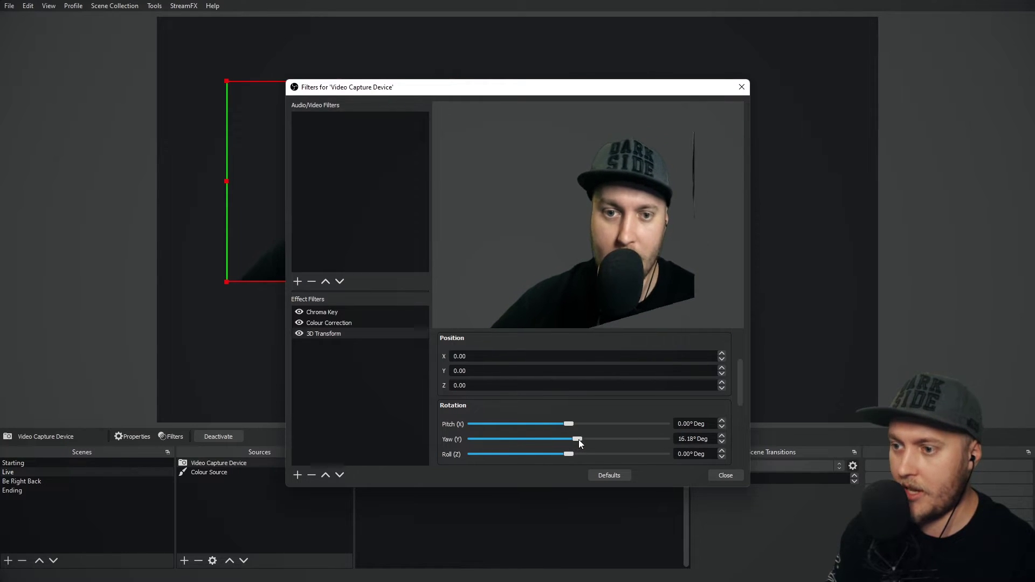
{"action": "left_click", "coordinate": [732, 475]}
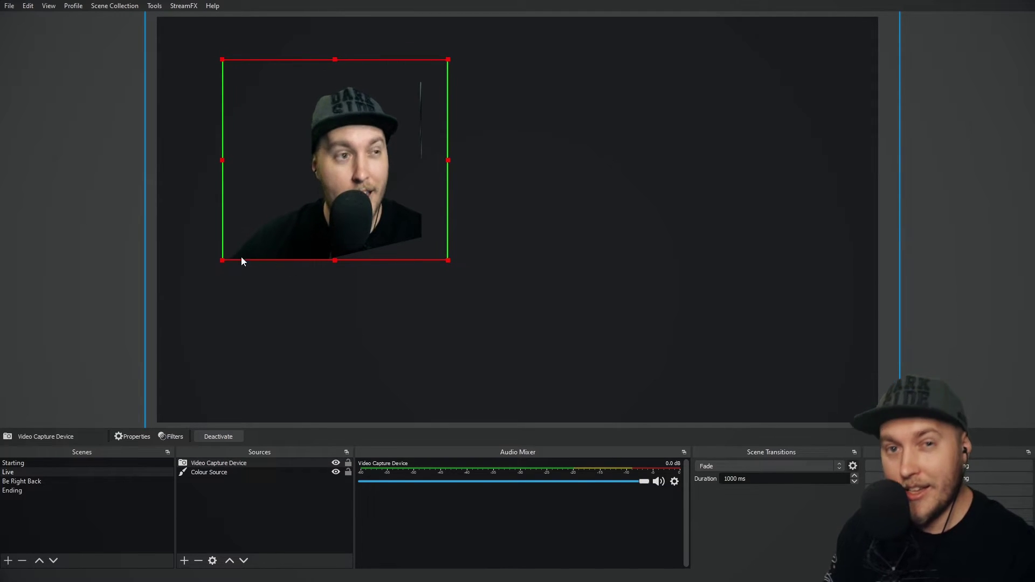
Raise the webcam's 3D Transform Field of View to 103.41 and close the filters
{"action": "right_click", "coordinate": [197, 465]}
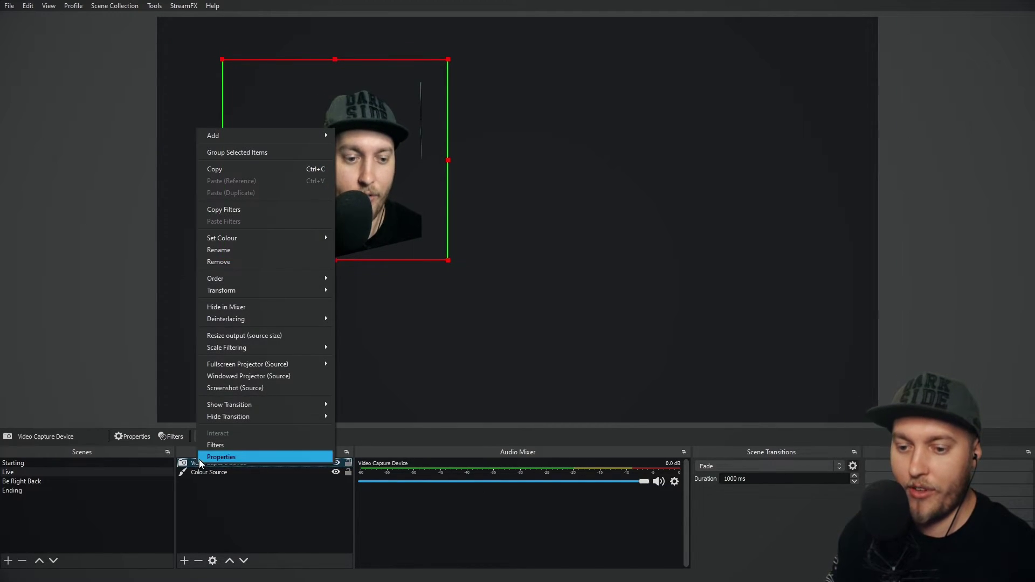
{"action": "left_click", "coordinate": [222, 445]}
{"action": "left_click", "coordinate": [323, 333]}
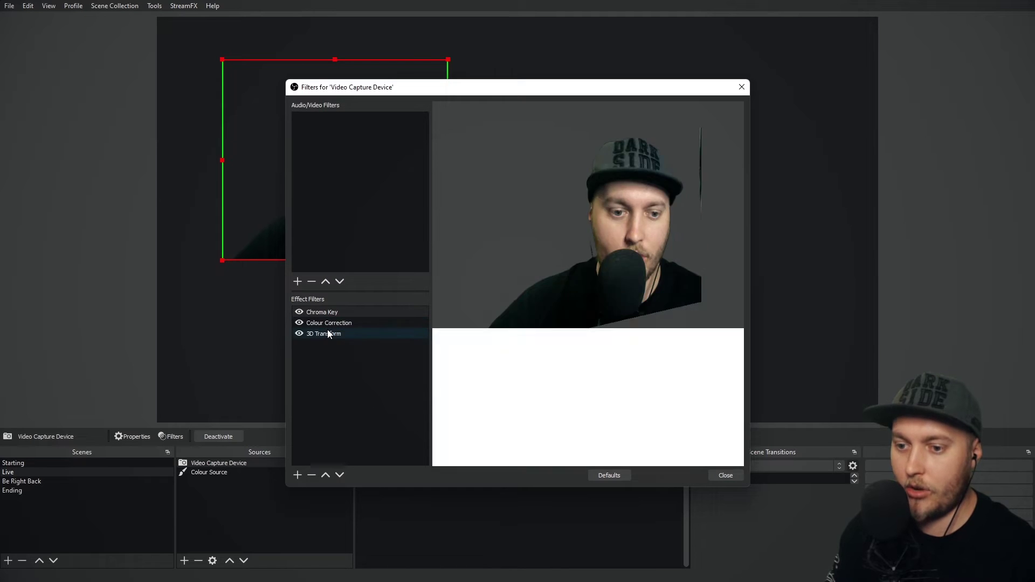
{"action": "left_click_drag", "start_coordinate": [583, 389], "coordinate": [598, 390]}
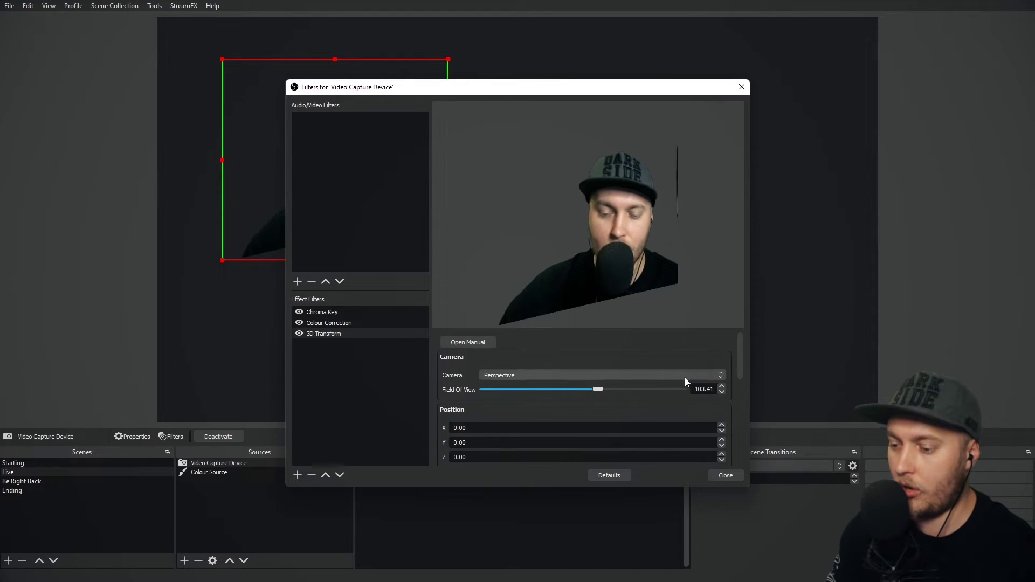
{"action": "left_click", "coordinate": [725, 477]}
Crop the empty right side off the angled webcam and move it within the upper-left canvas
{"action": "left_click_drag", "start_coordinate": [319, 193], "coordinate": [302, 239]}
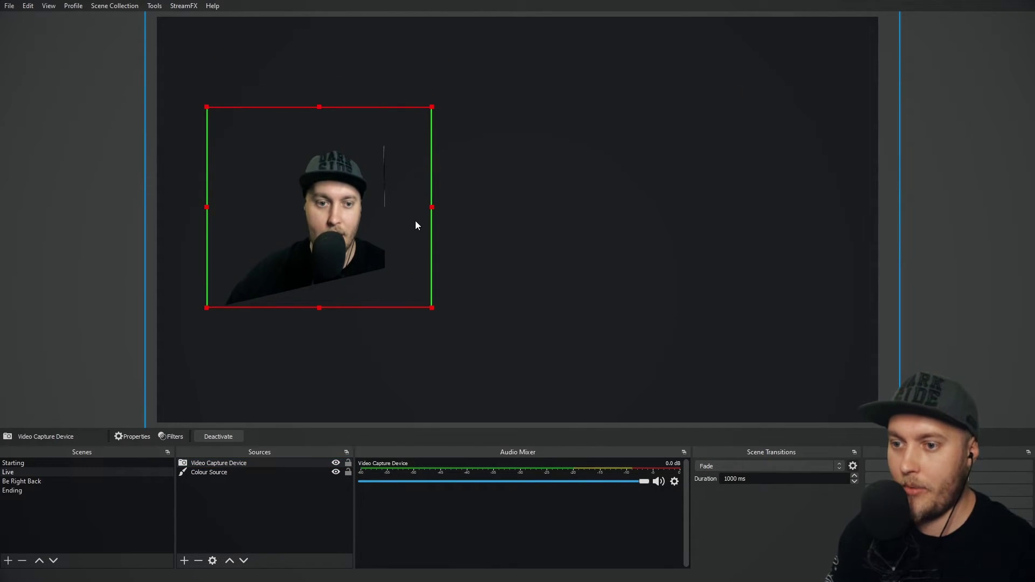
{"action": "left_click_drag", "start_coordinate": [432, 209], "coordinate": [383, 208]}
{"action": "left_click", "coordinate": [398, 215]}
{"action": "left_click_drag", "start_coordinate": [324, 227], "coordinate": [347, 218]}
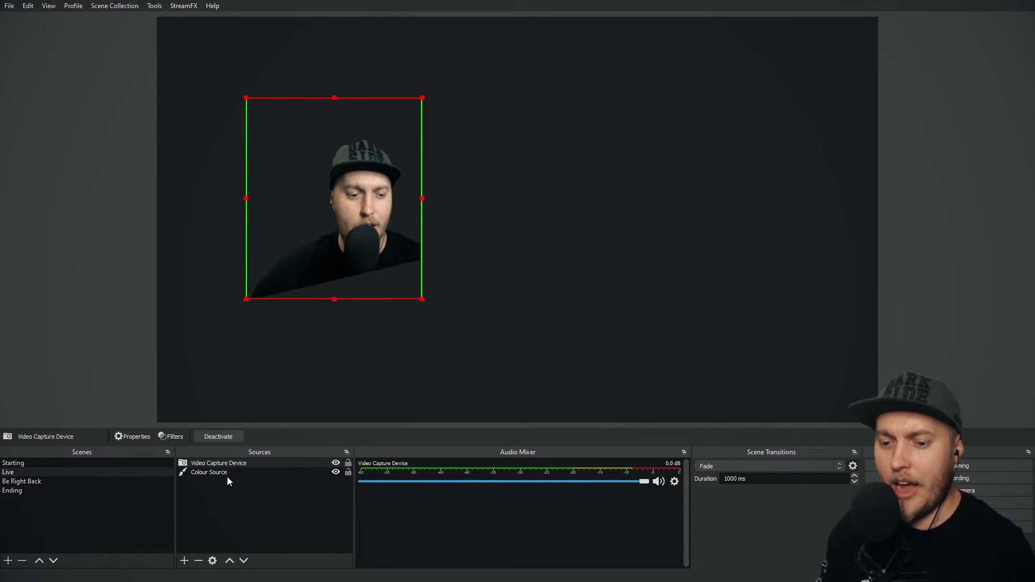
Add an SDF Effects filter to the webcam source, keeping its default name
{"action": "right_click", "coordinate": [216, 463]}
{"action": "left_click", "coordinate": [249, 440]}
{"action": "left_click", "coordinate": [296, 476]}
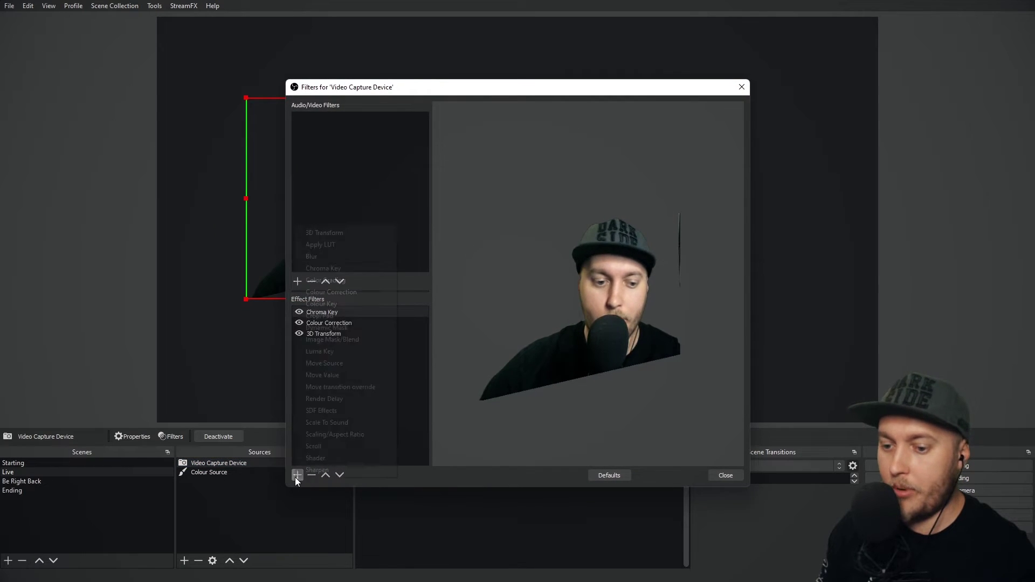
{"action": "left_click", "coordinate": [322, 410]}
{"action": "left_click", "coordinate": [496, 305]}
Move SDF Effects up two places so it sits right after Chroma Key
{"action": "left_click", "coordinate": [322, 311]}
{"action": "left_click", "coordinate": [324, 323]}
{"action": "left_click", "coordinate": [325, 345]}
{"action": "left_click", "coordinate": [323, 323]}
{"action": "left_click", "coordinate": [319, 311]}
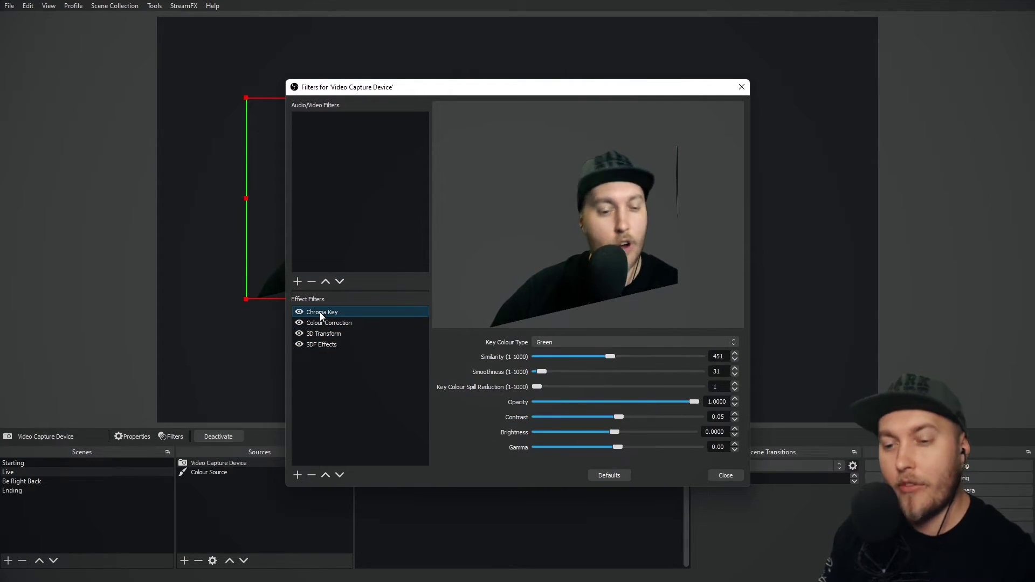
{"action": "left_click", "coordinate": [321, 345]}
{"action": "left_click", "coordinate": [326, 474]}
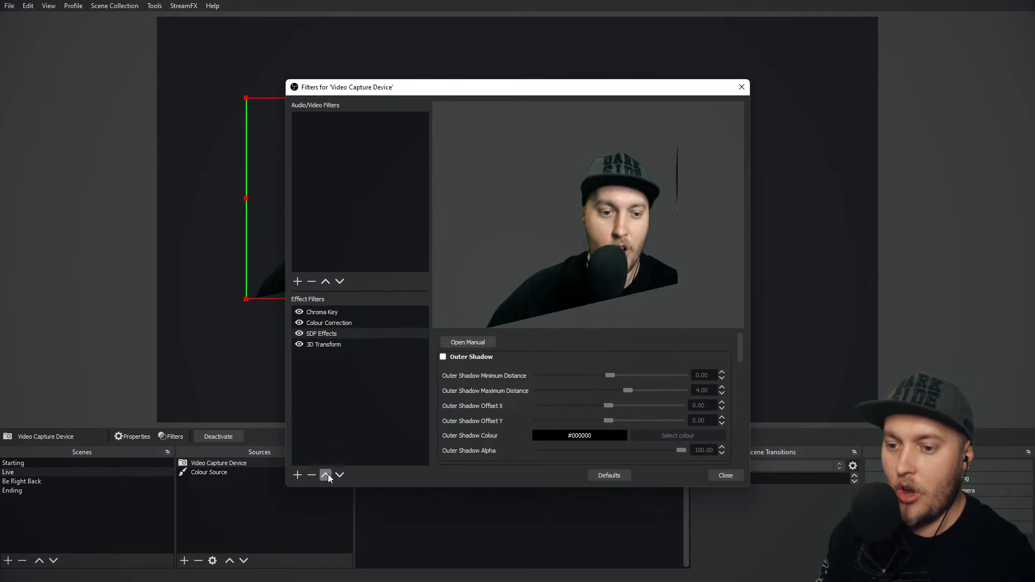
{"action": "left_click", "coordinate": [326, 475]}
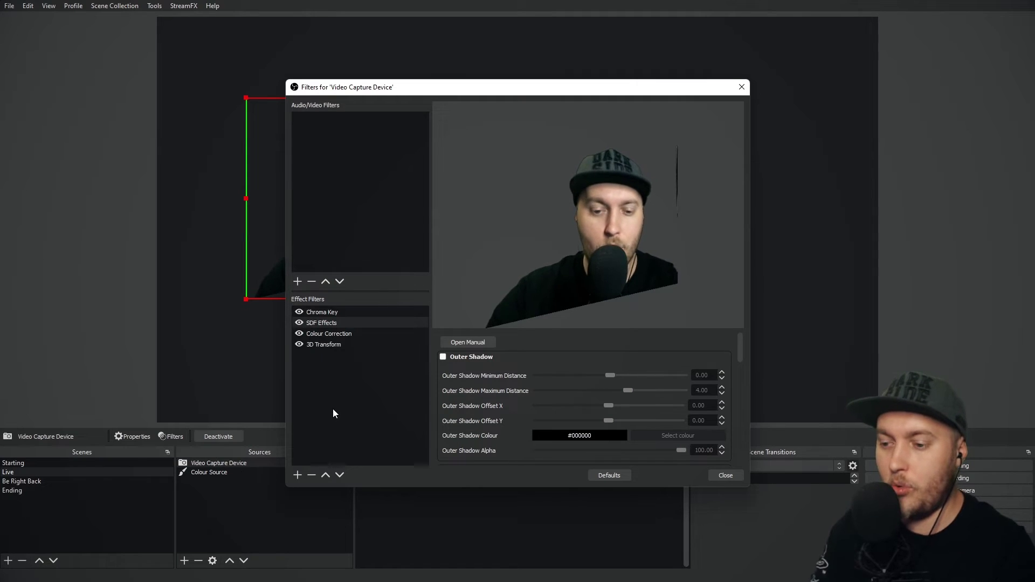
Enable Outer Shadow with distances -4.34 to 13.50 and preview it on the canvas
{"action": "left_click", "coordinate": [443, 356]}
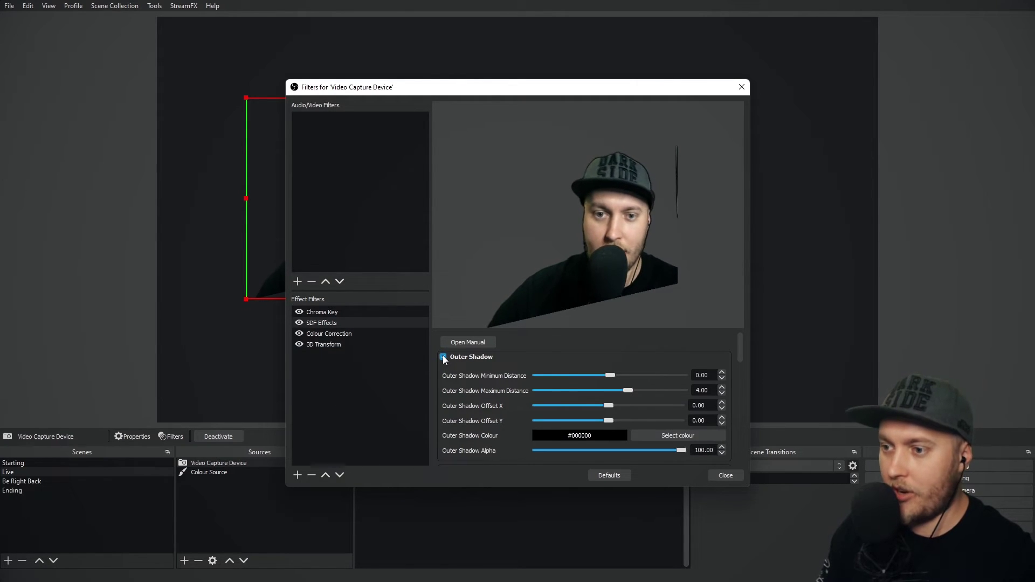
{"action": "left_click", "coordinate": [443, 357]}
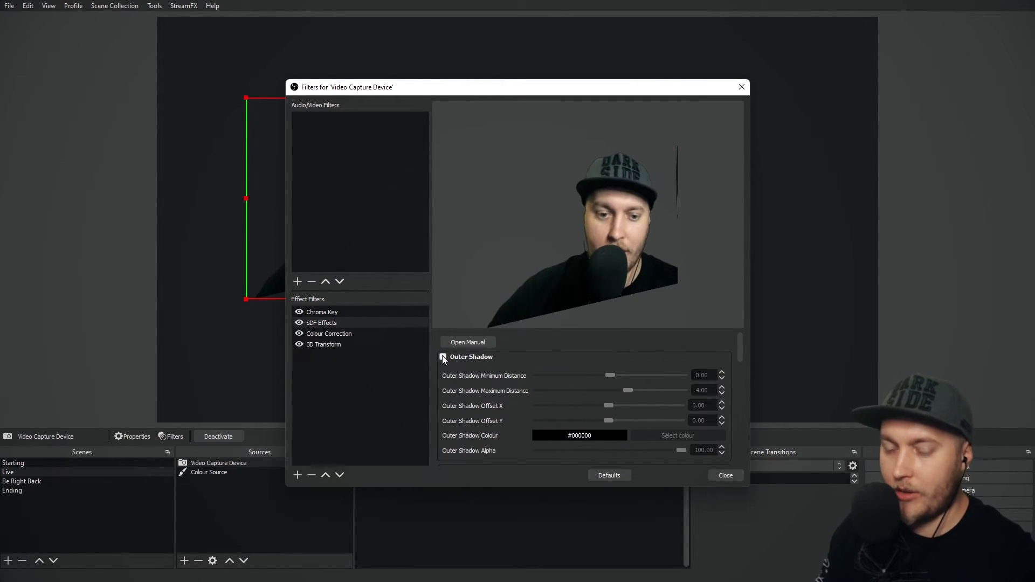
{"action": "left_click", "coordinate": [444, 357]}
{"action": "left_click", "coordinate": [443, 357]}
{"action": "left_click", "coordinate": [443, 357]}
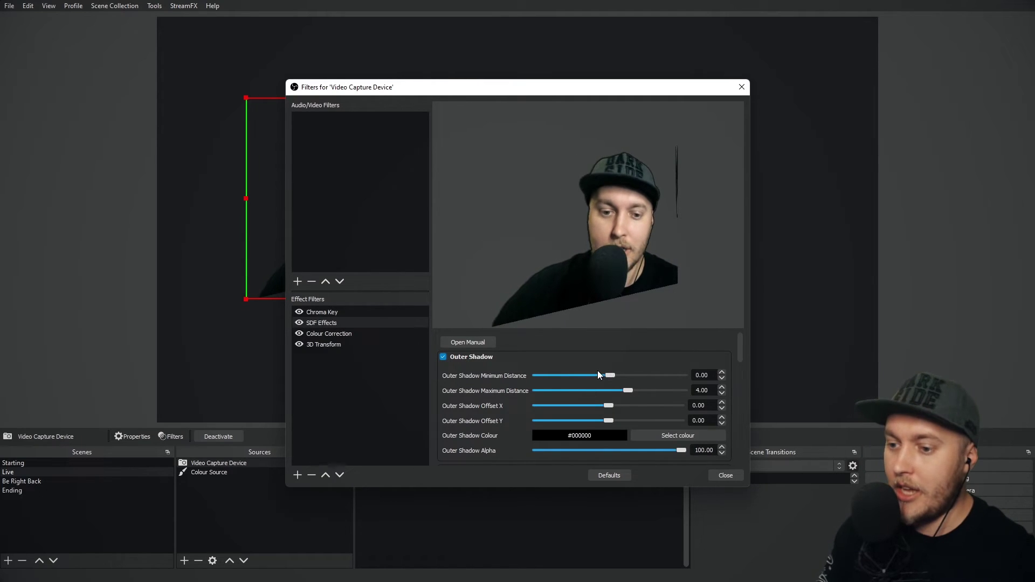
{"action": "left_click_drag", "start_coordinate": [611, 376], "coordinate": [675, 390]}
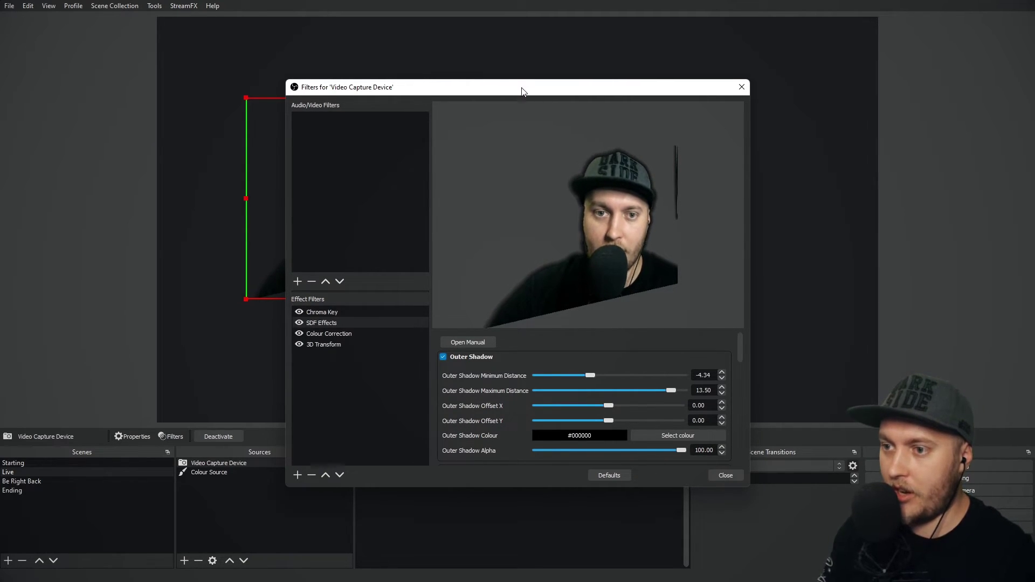
{"action": "left_click_drag", "start_coordinate": [521, 92], "coordinate": [803, 83]}
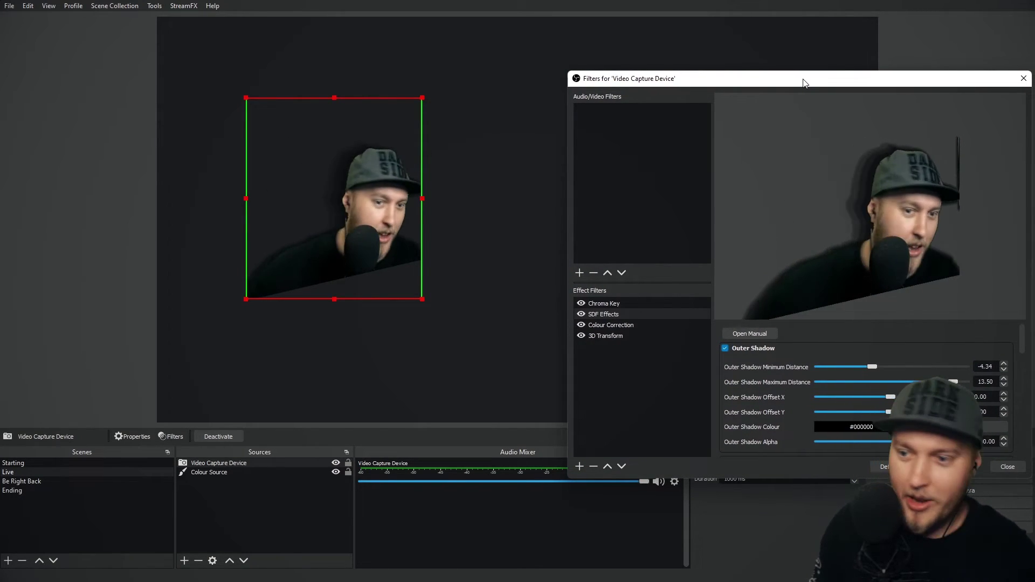
{"action": "left_click_drag", "start_coordinate": [803, 83], "coordinate": [588, 53]}
Turn off Outer Shadow and briefly try Inner Shadow with a larger maximum distance
{"action": "left_click", "coordinate": [511, 319]}
{"action": "scroll", "coordinate": [575, 349], "scroll_direction": "down", "scroll_amount": 3}
{"action": "left_click", "coordinate": [510, 335]}
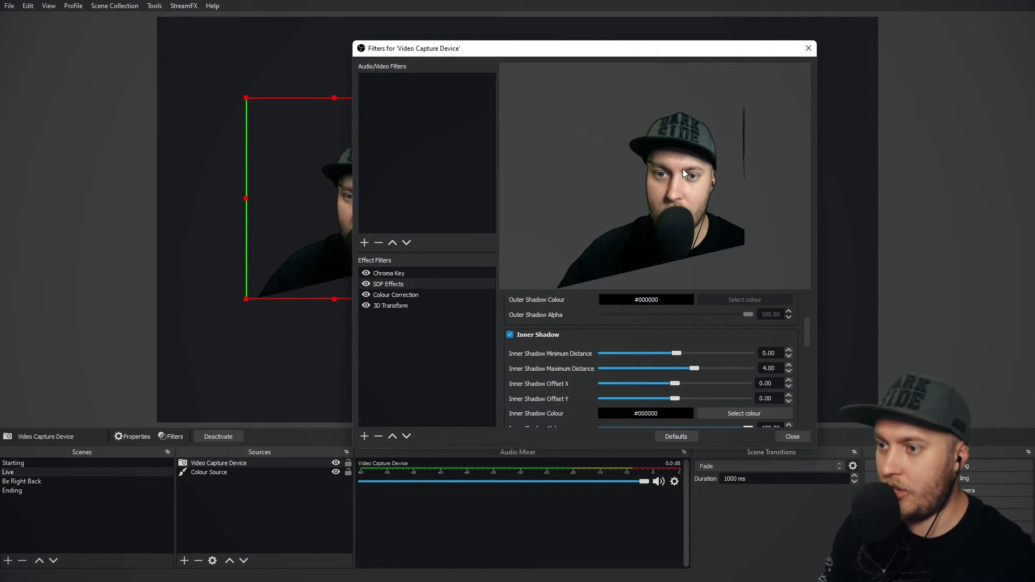
{"action": "mouse_move", "coordinate": [694, 368]}
{"action": "left_mouse_down"}
{"action": "mouse_move", "coordinate": [758, 368]}
{"action": "mouse_move", "coordinate": [693, 371]}
{"action": "left_mouse_up"}
{"action": "left_click", "coordinate": [510, 335]}
Enable a 10.21-wide magenta #ff007f Outer Glow and close the filters
{"action": "scroll", "coordinate": [572, 369], "scroll_direction": "down", "scroll_amount": 3}
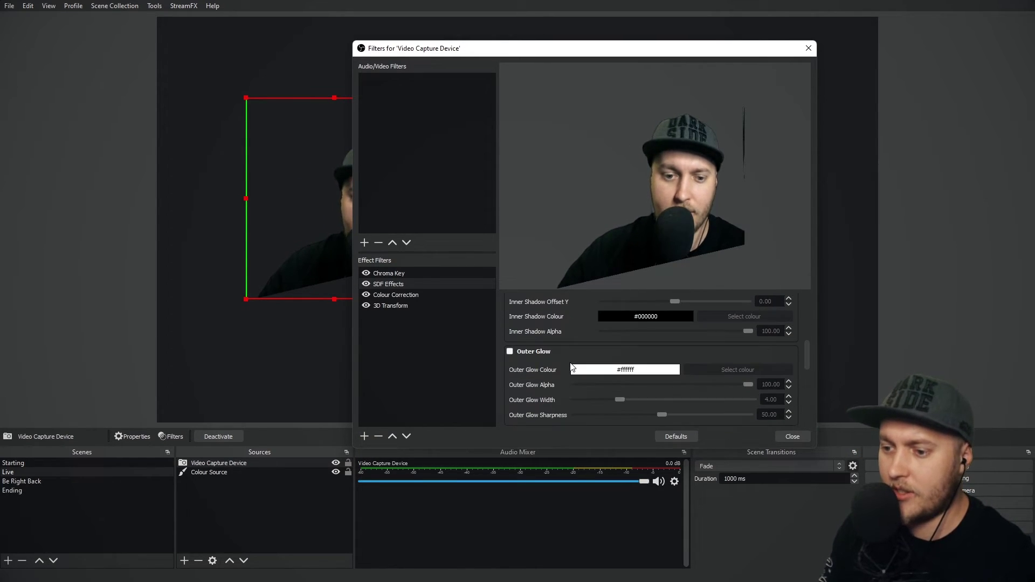
{"action": "left_click", "coordinate": [510, 351]}
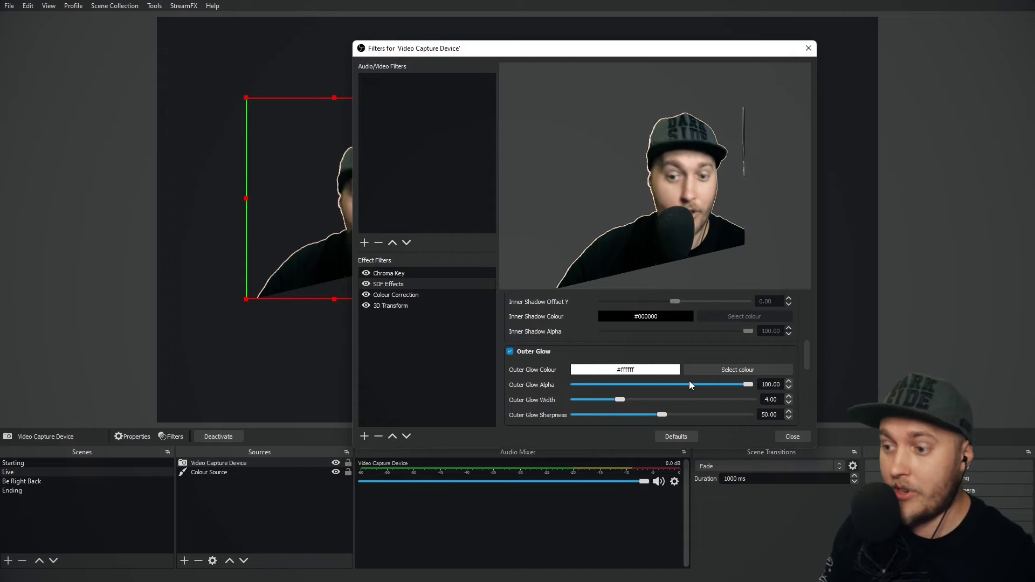
{"action": "left_click_drag", "start_coordinate": [620, 399], "coordinate": [688, 406]}
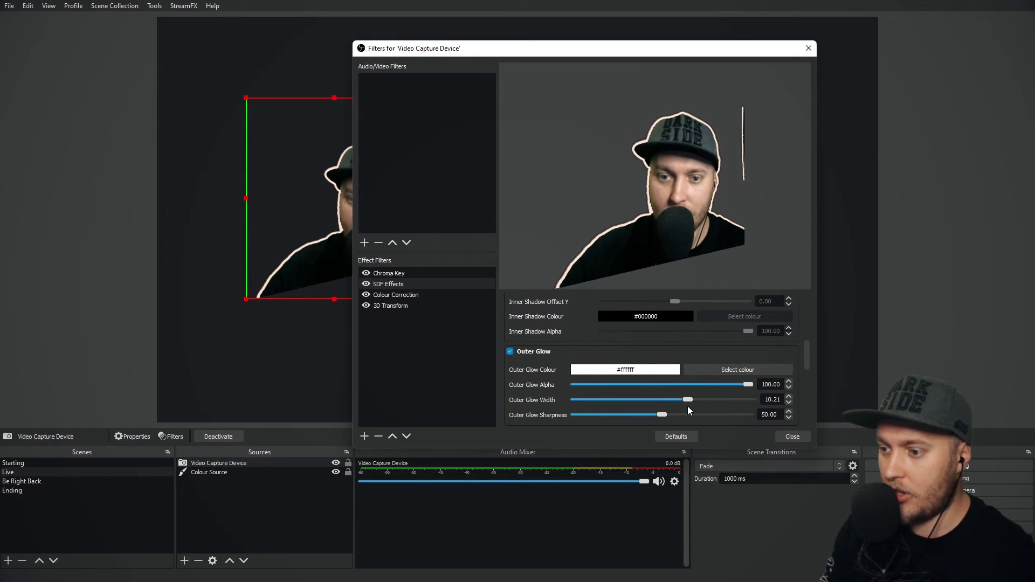
{"action": "left_click", "coordinate": [718, 372]}
{"action": "left_click", "coordinate": [471, 232]}
{"action": "left_click", "coordinate": [662, 347]}
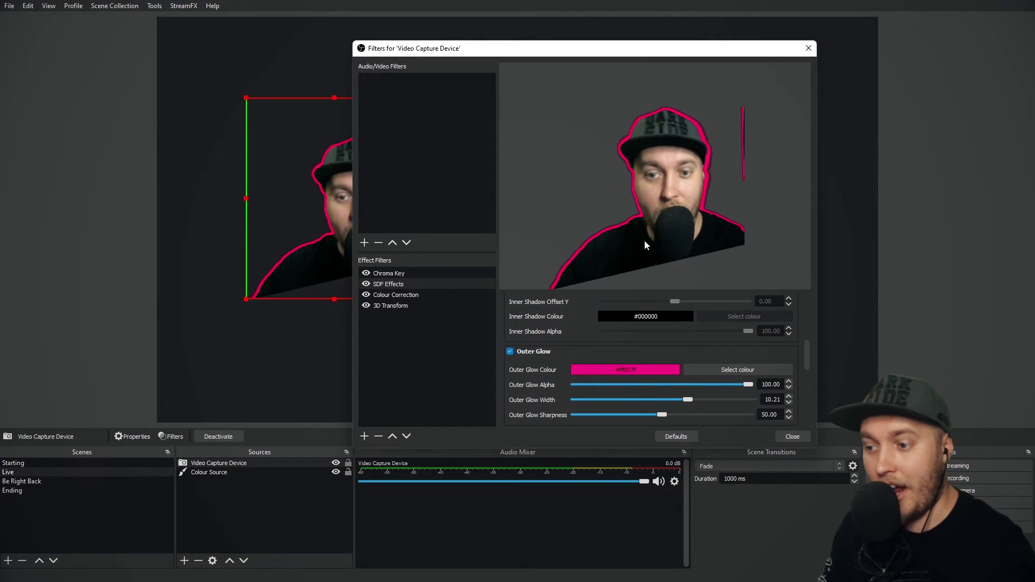
{"action": "left_click", "coordinate": [792, 437]}
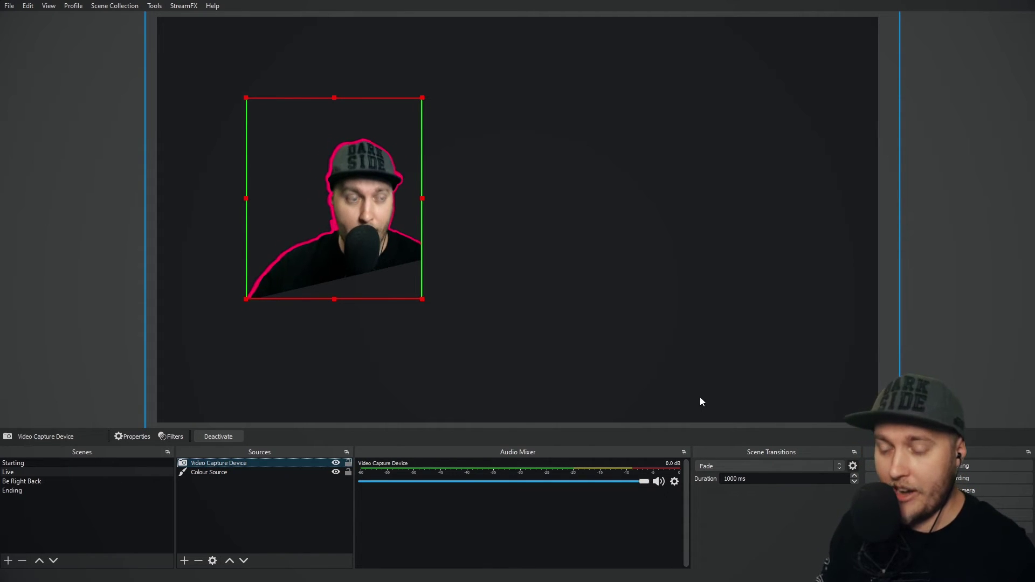
Reopen the Video Capture Device's filters and select the SDF Effects filter
{"action": "left_click", "coordinate": [244, 463]}
{"action": "right_click", "coordinate": [215, 463]}
{"action": "left_click", "coordinate": [232, 431]}
{"action": "left_click", "coordinate": [316, 345]}
{"action": "left_click", "coordinate": [320, 311]}
{"action": "left_click", "coordinate": [329, 323]}
Switch the magenta Outer Glow off after comparing it on and off
{"action": "scroll", "coordinate": [590, 436], "scroll_direction": "down", "scroll_amount": 3}
{"action": "left_click", "coordinate": [444, 390]}
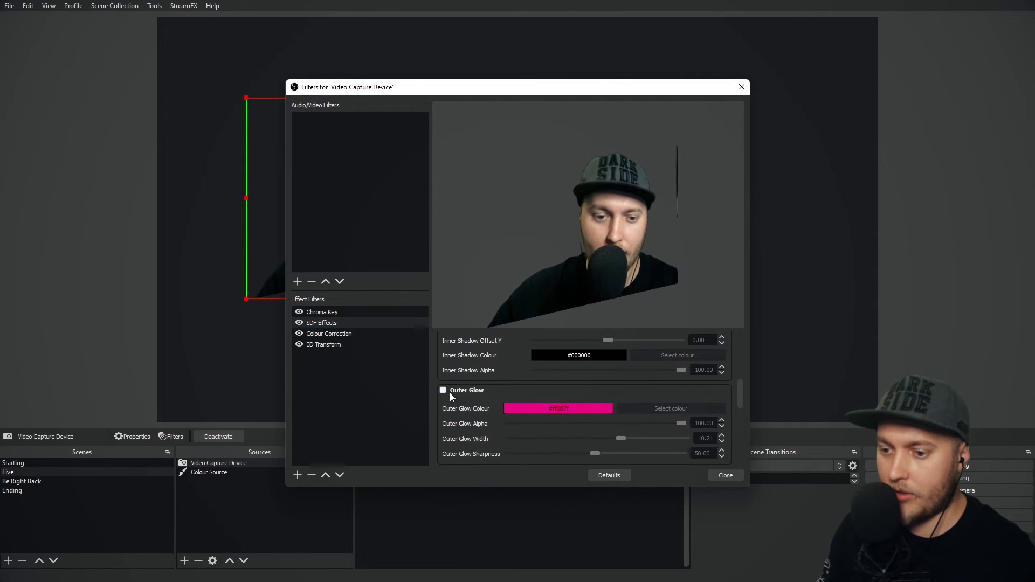
{"action": "left_click", "coordinate": [444, 391]}
{"action": "left_click", "coordinate": [444, 390]}
{"action": "left_click", "coordinate": [443, 391]}
{"action": "left_click", "coordinate": [444, 391]}
Try Inner Glow, then enable a black Outline and lower the SDF Texture Scale
{"action": "scroll", "coordinate": [445, 392], "scroll_direction": "down", "scroll_amount": 1}
{"action": "scroll", "coordinate": [444, 390], "scroll_direction": "down", "scroll_amount": 3}
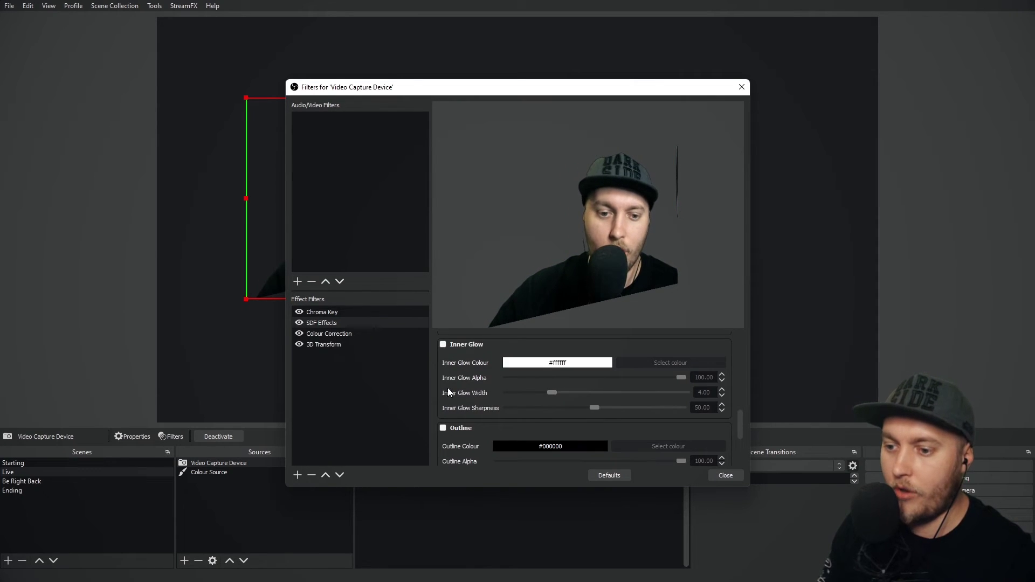
{"action": "left_click", "coordinate": [443, 345]}
{"action": "left_click", "coordinate": [443, 345]}
{"action": "scroll", "coordinate": [444, 356], "scroll_direction": "down", "scroll_amount": 2}
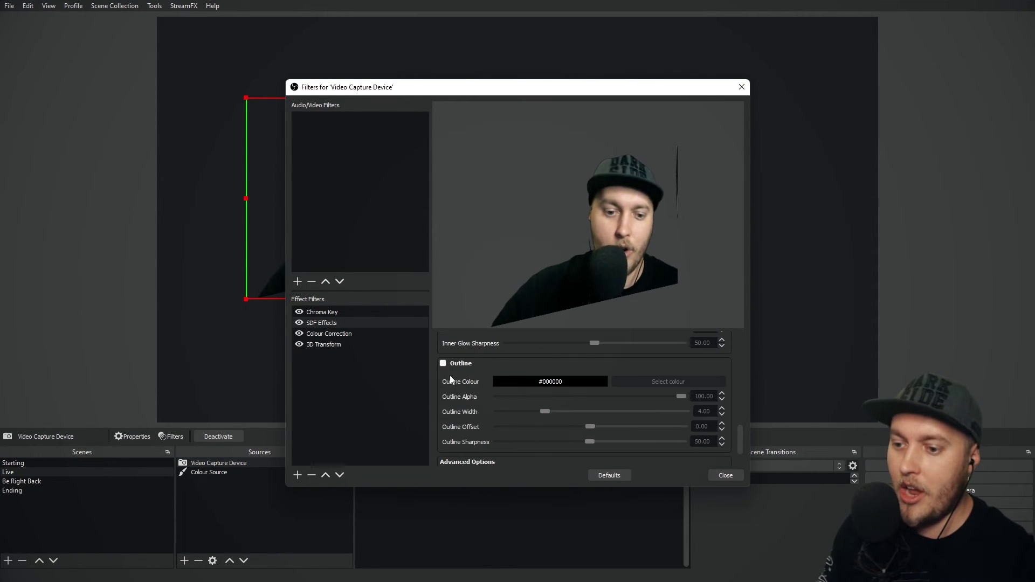
{"action": "left_click", "coordinate": [444, 363]}
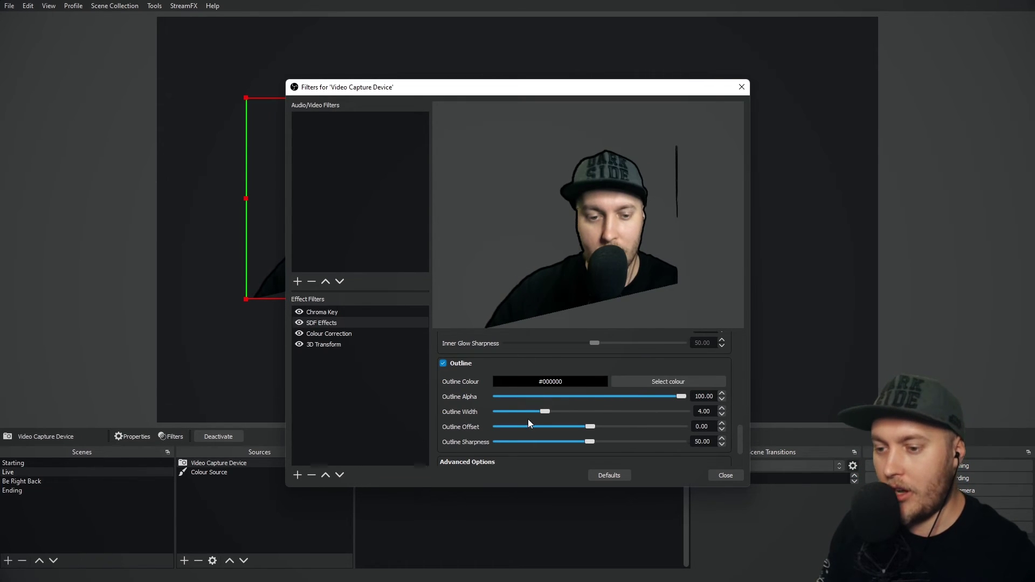
{"action": "scroll", "coordinate": [528, 419], "scroll_direction": "down", "scroll_amount": 2}
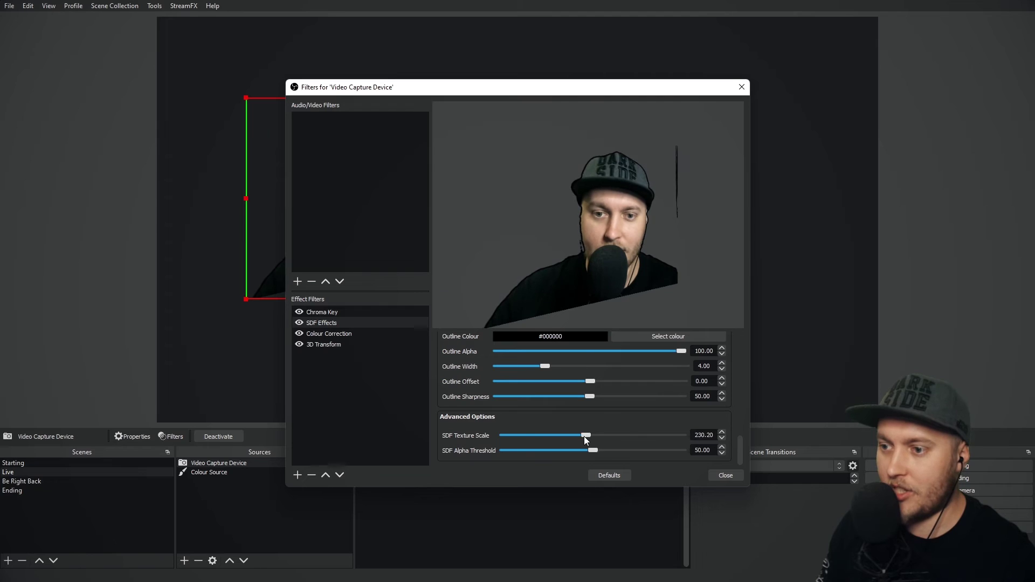
{"action": "left_click_drag", "start_coordinate": [592, 438], "coordinate": [651, 446]}
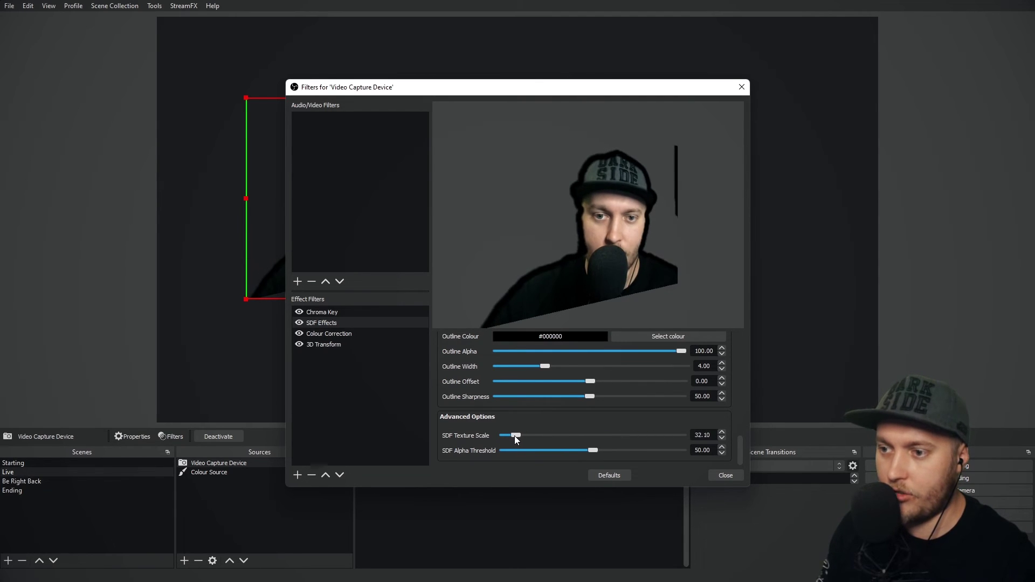
{"action": "left_click_drag", "start_coordinate": [513, 436], "coordinate": [540, 436]}
{"action": "scroll", "coordinate": [539, 421], "scroll_direction": "up", "scroll_amount": 10}
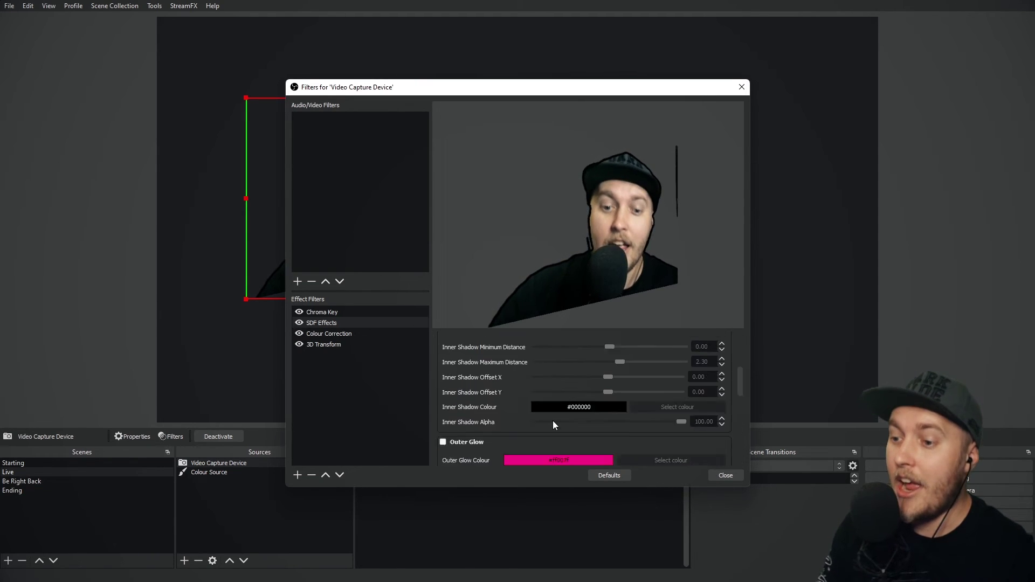
{"action": "scroll", "coordinate": [554, 425], "scroll_direction": "up", "scroll_amount": 3}
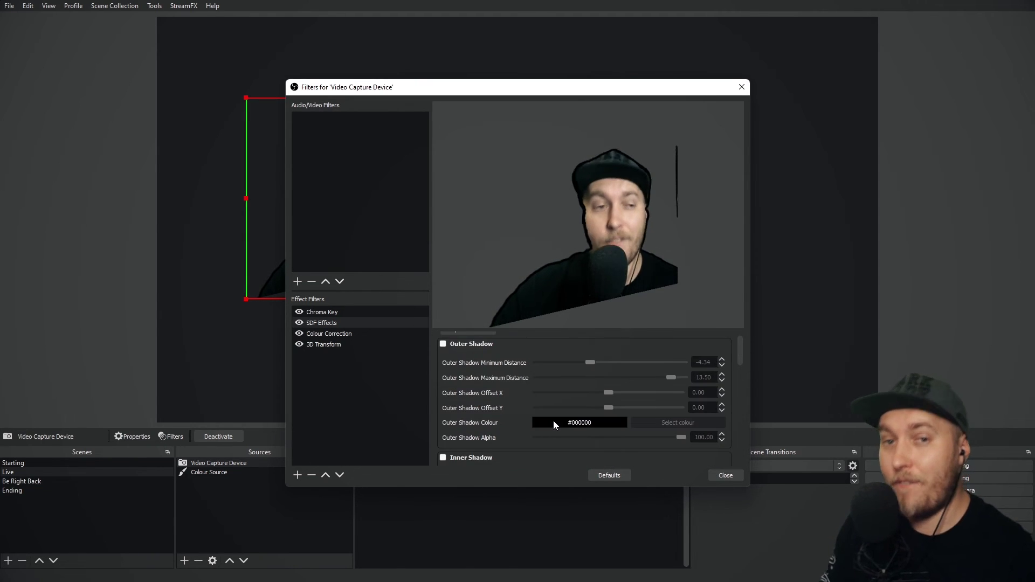
Enable Outer Shadow in SDF Effects, offset down and to the left
{"action": "left_click", "coordinate": [327, 325]}
{"action": "left_click", "coordinate": [444, 357]}
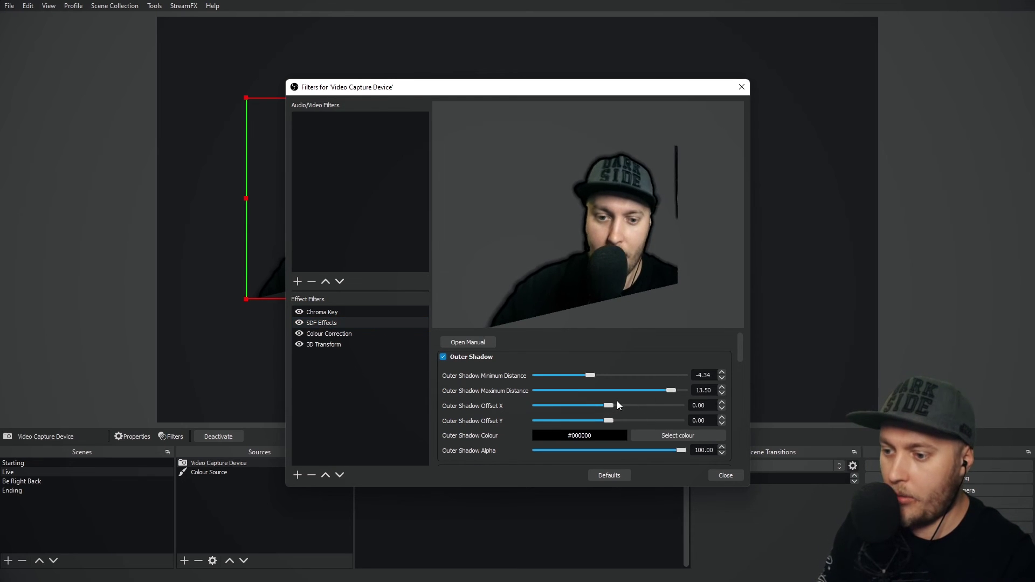
{"action": "left_click_drag", "start_coordinate": [609, 422], "coordinate": [569, 406]}
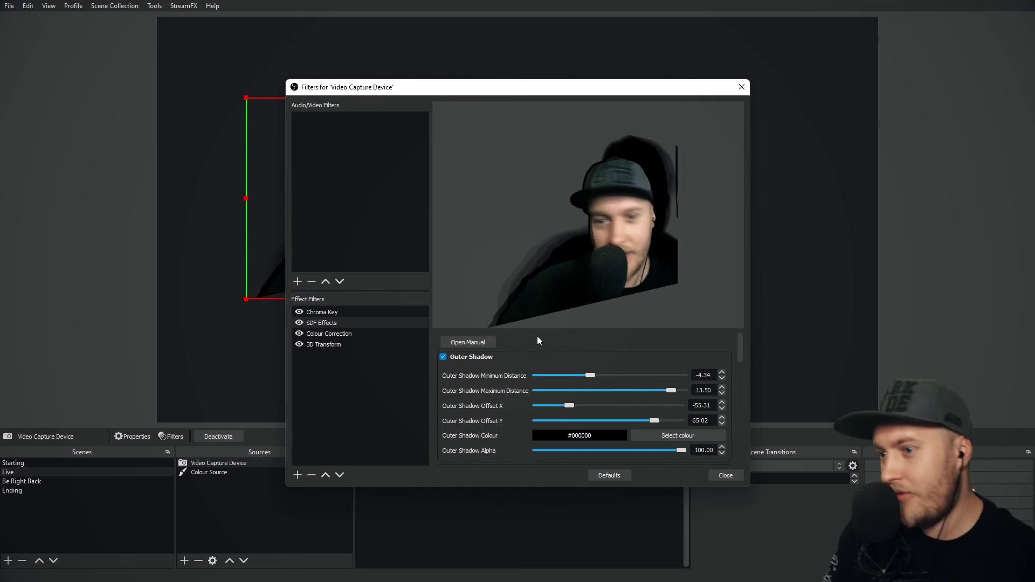
Add an orange #ffaa00 Outer Glow with width 13.50 and sharpness 89.06
{"action": "scroll", "coordinate": [487, 406], "scroll_direction": "down", "scroll_amount": 3}
{"action": "scroll", "coordinate": [452, 393], "scroll_direction": "down", "scroll_amount": 1}
{"action": "left_click", "coordinate": [444, 422]}
{"action": "left_click", "coordinate": [720, 440]}
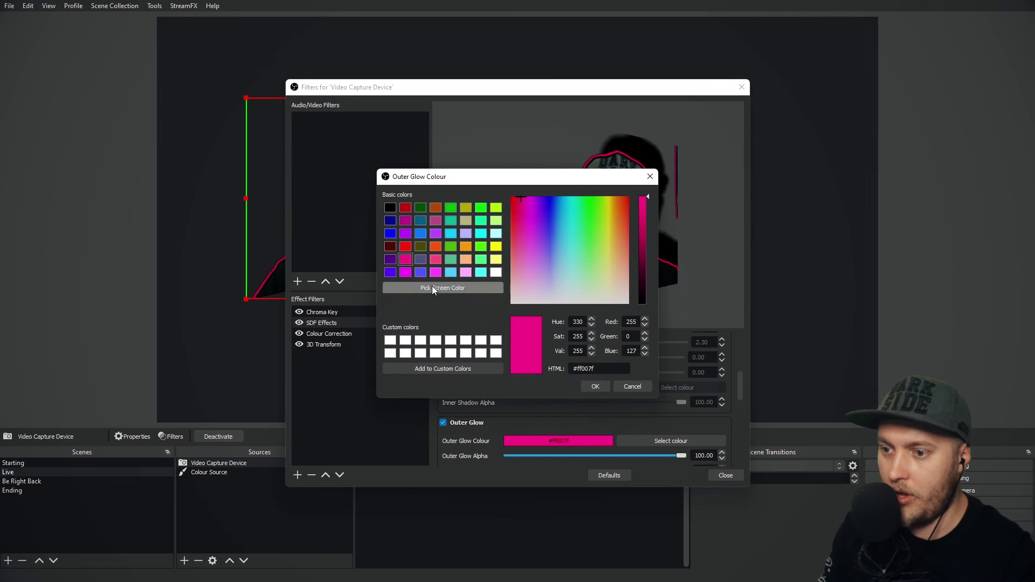
{"action": "left_click", "coordinate": [466, 247]}
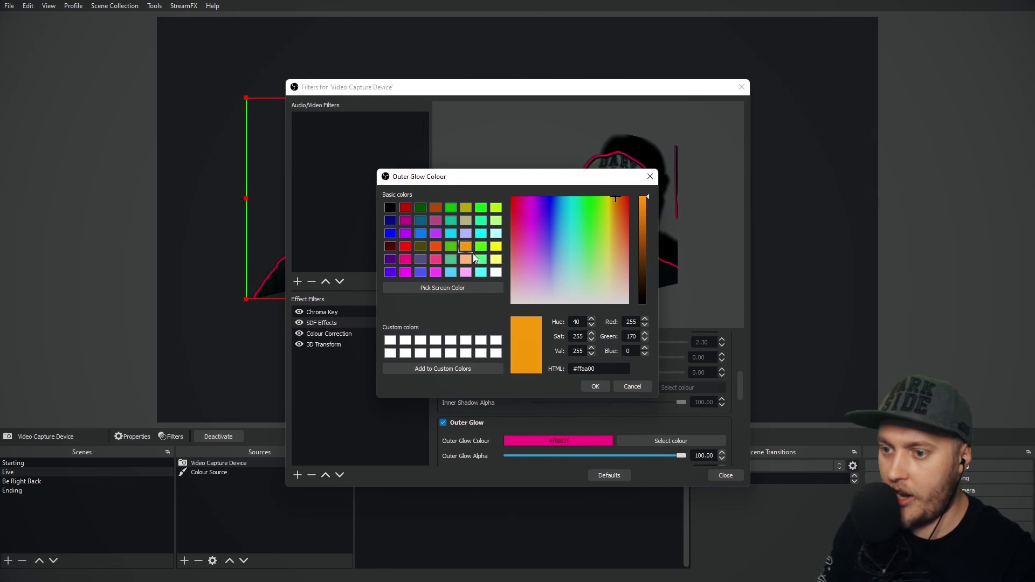
{"action": "left_click", "coordinate": [594, 386]}
{"action": "scroll", "coordinate": [583, 390], "scroll_direction": "down", "scroll_amount": 2}
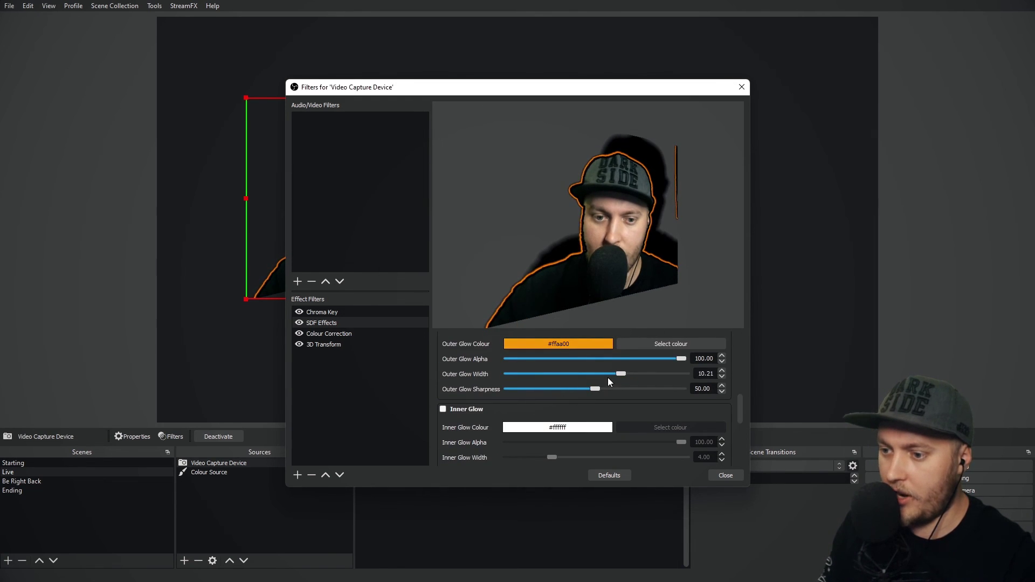
{"action": "left_click_drag", "start_coordinate": [622, 373], "coordinate": [658, 373]}
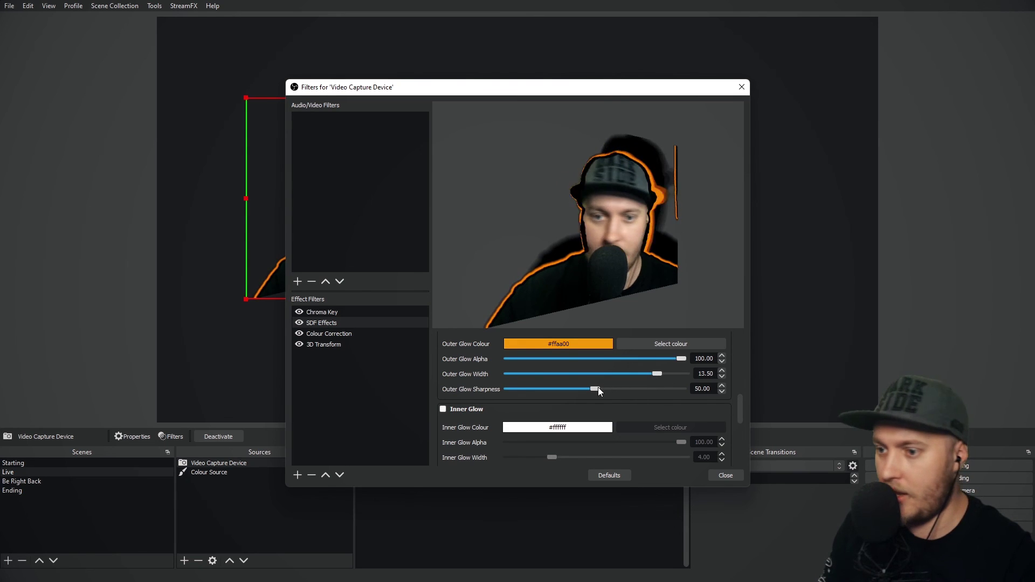
{"action": "left_click_drag", "start_coordinate": [598, 390], "coordinate": [663, 389]}
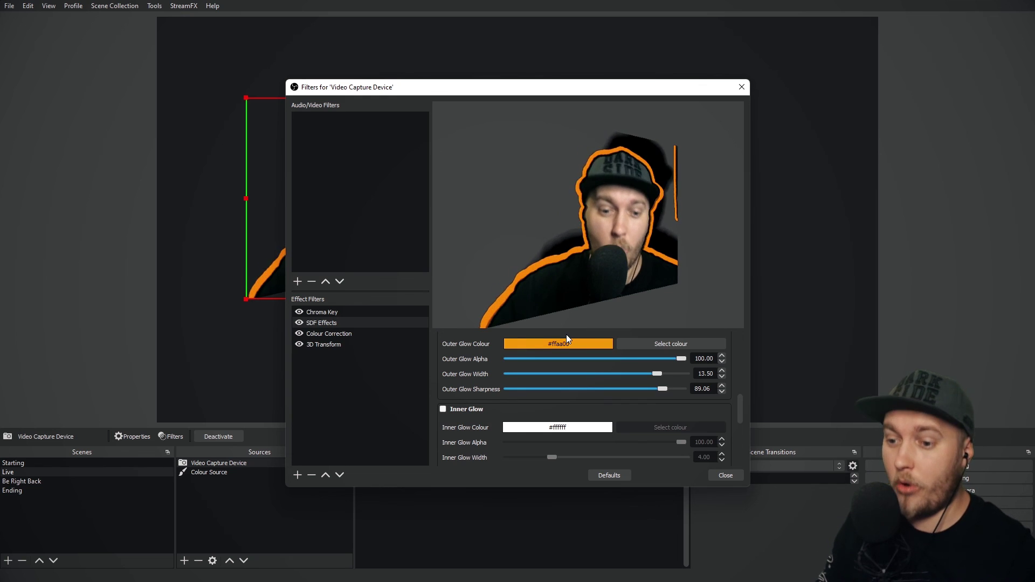
Delete the SDF Effects filter from the webcam
{"action": "left_click", "coordinate": [318, 324]}
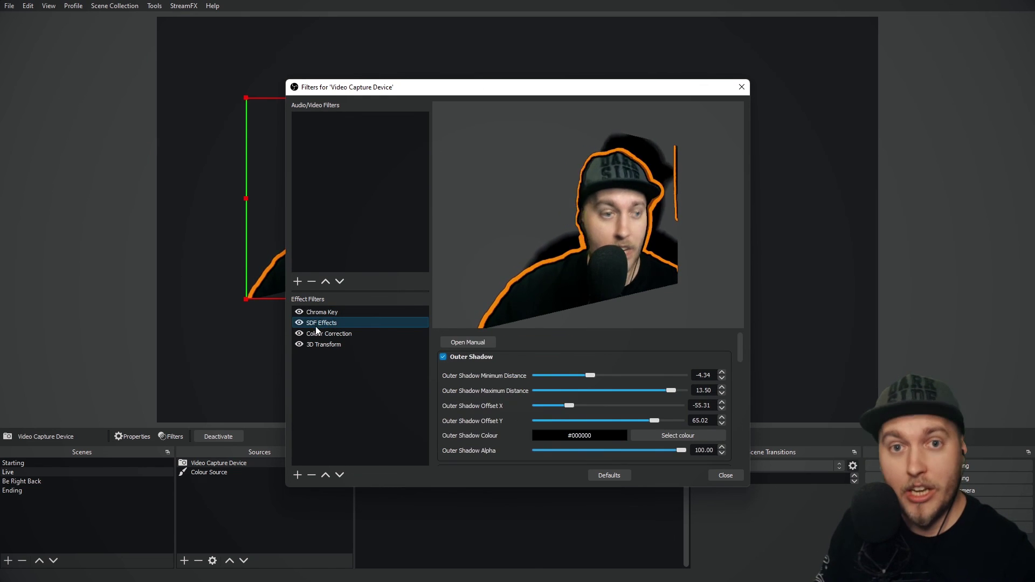
{"action": "left_click", "coordinate": [312, 475]}
{"action": "left_click", "coordinate": [549, 299]}
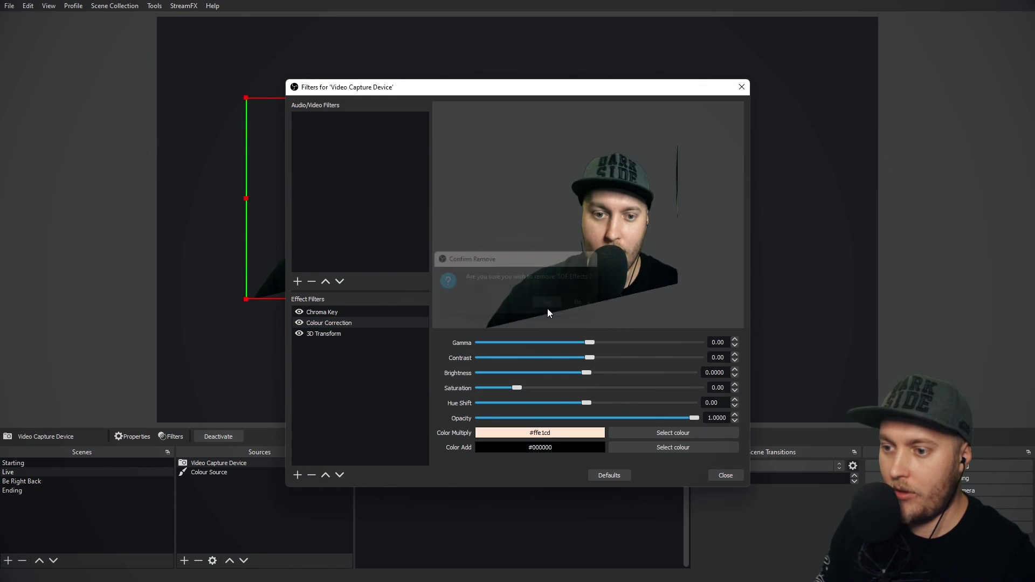
Add a new SDF Effects filter with its default name
{"action": "left_click", "coordinate": [297, 475]}
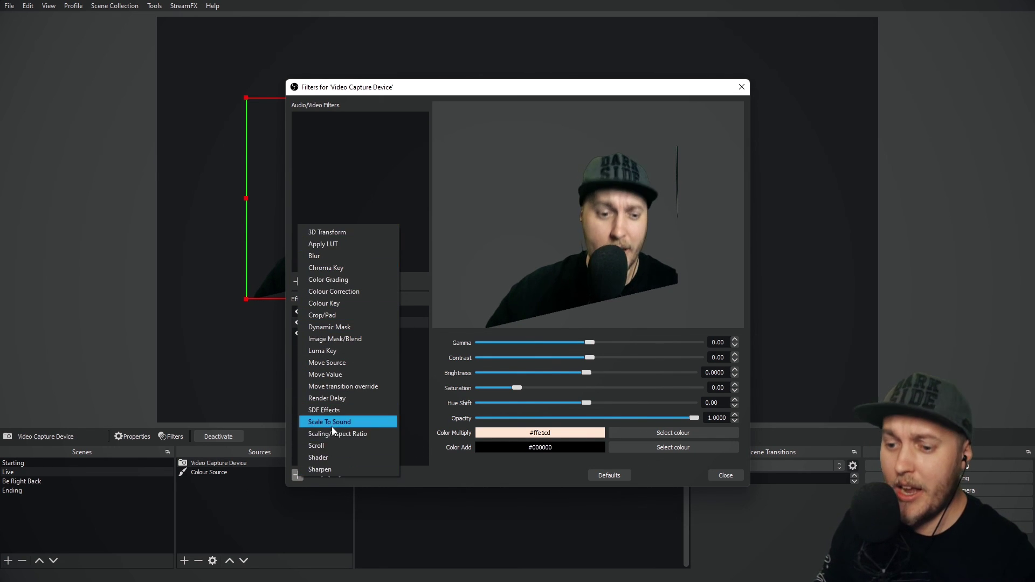
{"action": "left_click", "coordinate": [335, 412]}
{"action": "left_click", "coordinate": [489, 307]}
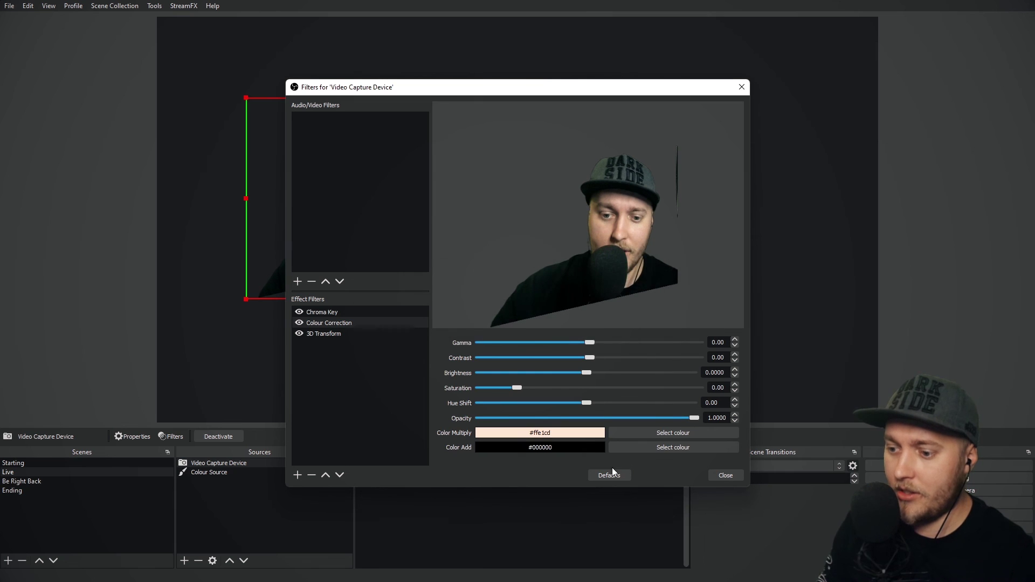